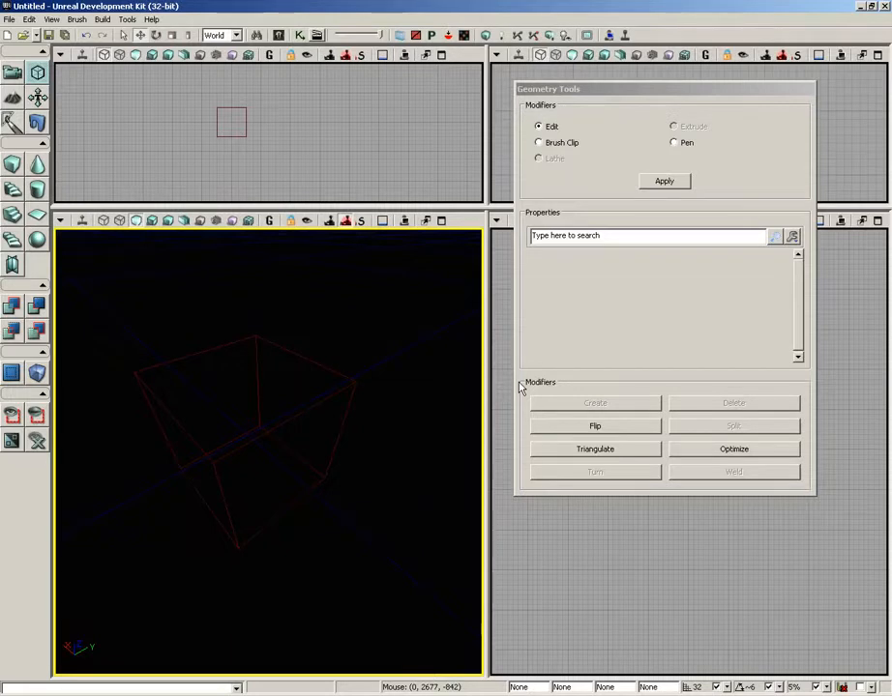
# Try each selection level on the cube brush: whole brush, top face, bottom edge and top corner vertex, ending on the whole brush.
pyautogui.click(305, 358)
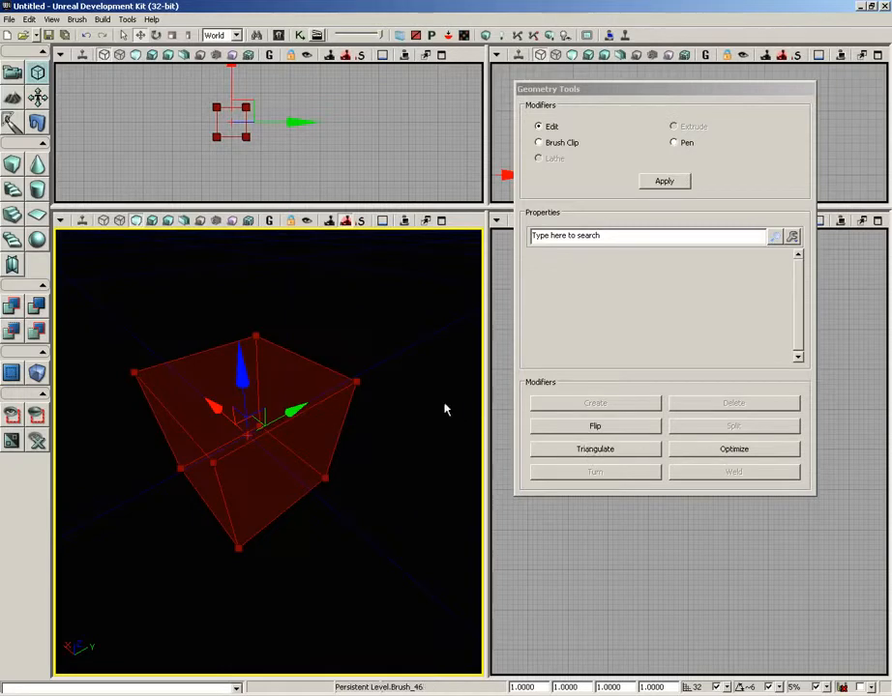
pyautogui.click(320, 378)
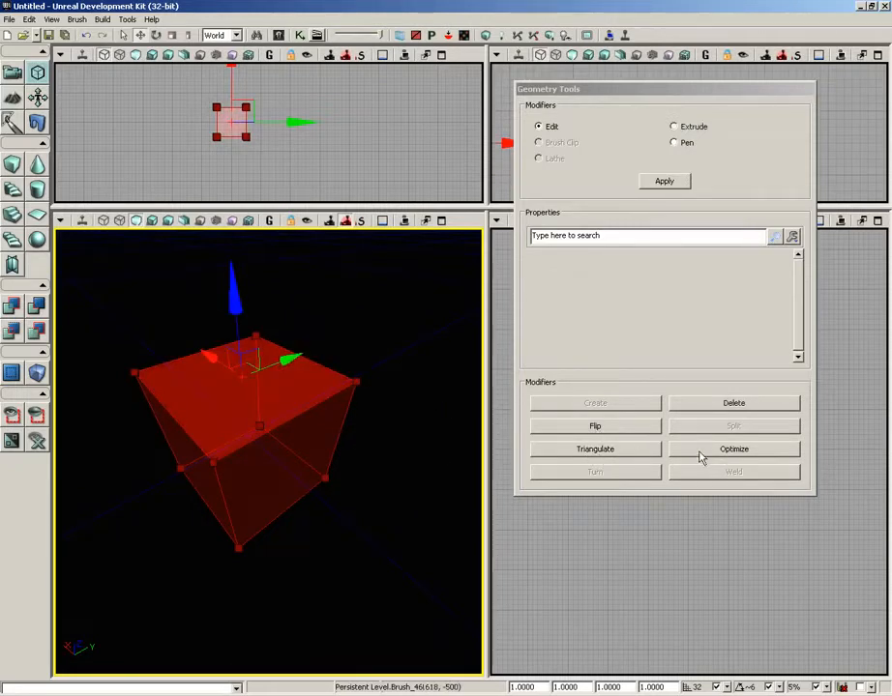
pyautogui.click(274, 522)
pyautogui.click(273, 521)
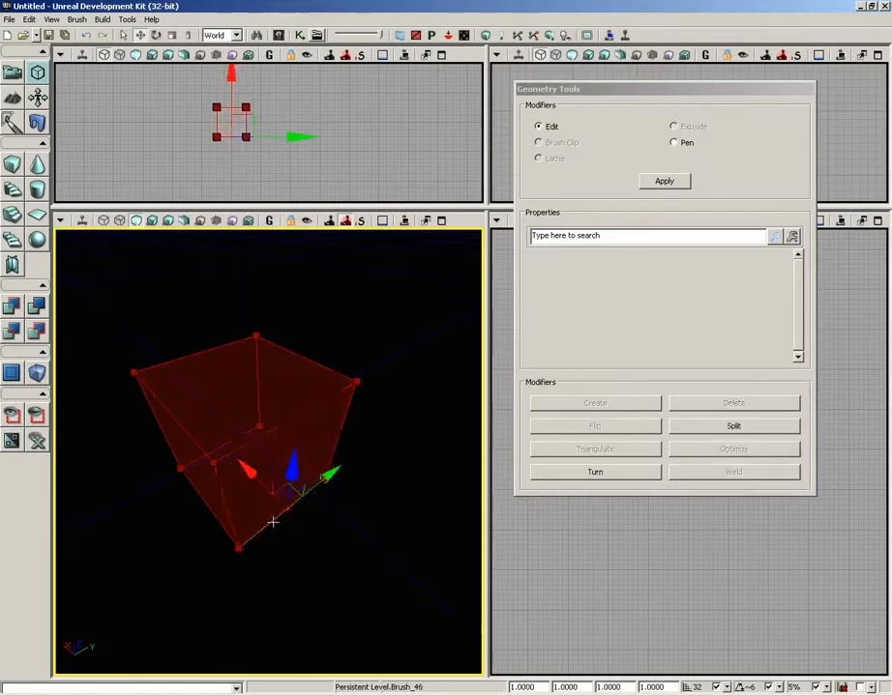
pyautogui.click(214, 463)
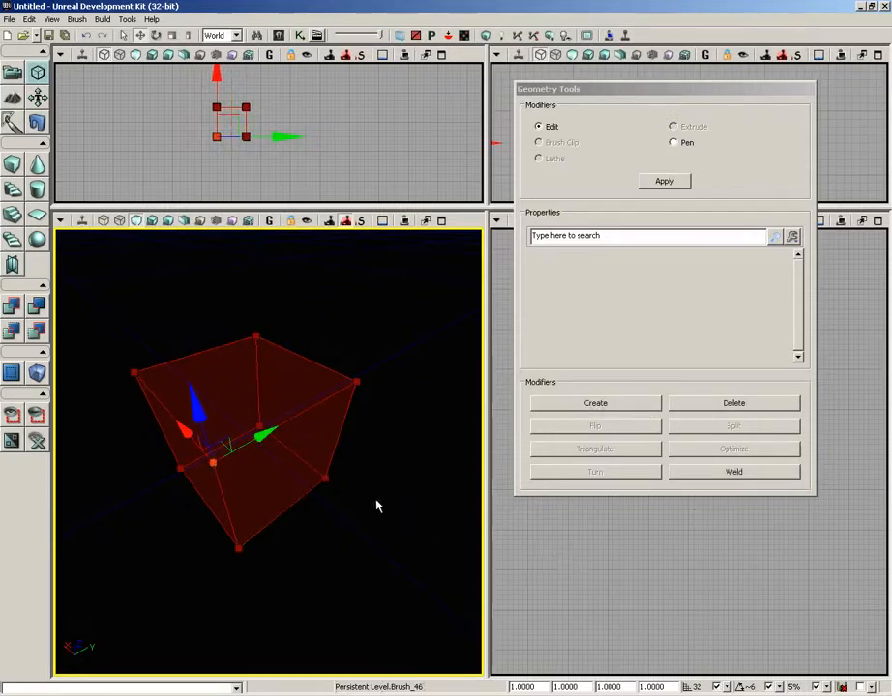
pyautogui.click(288, 418)
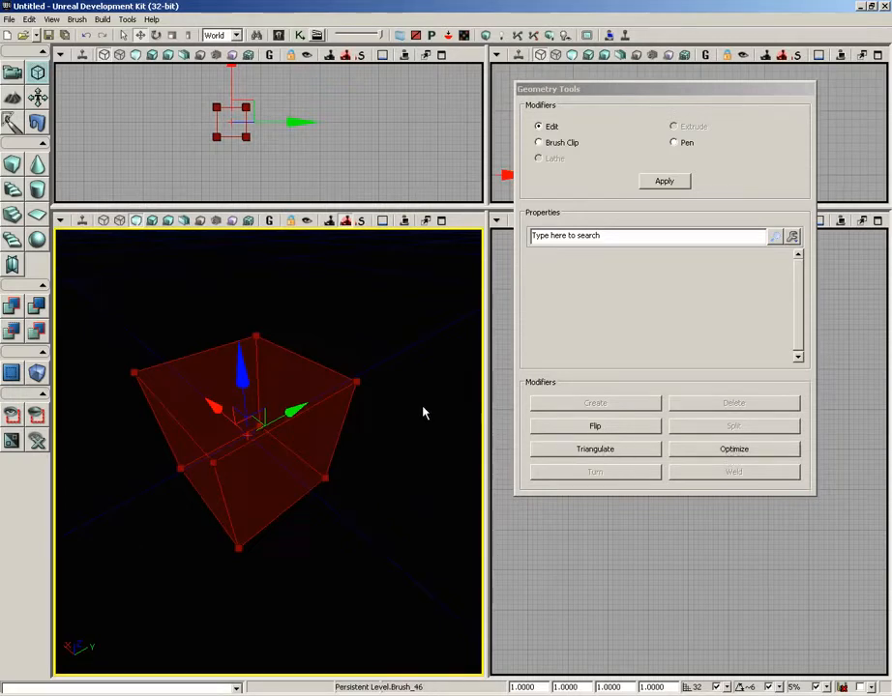
# Raise the cube's far top corner vertex along the Z axis by about 160 units.
pyautogui.click(133, 370)
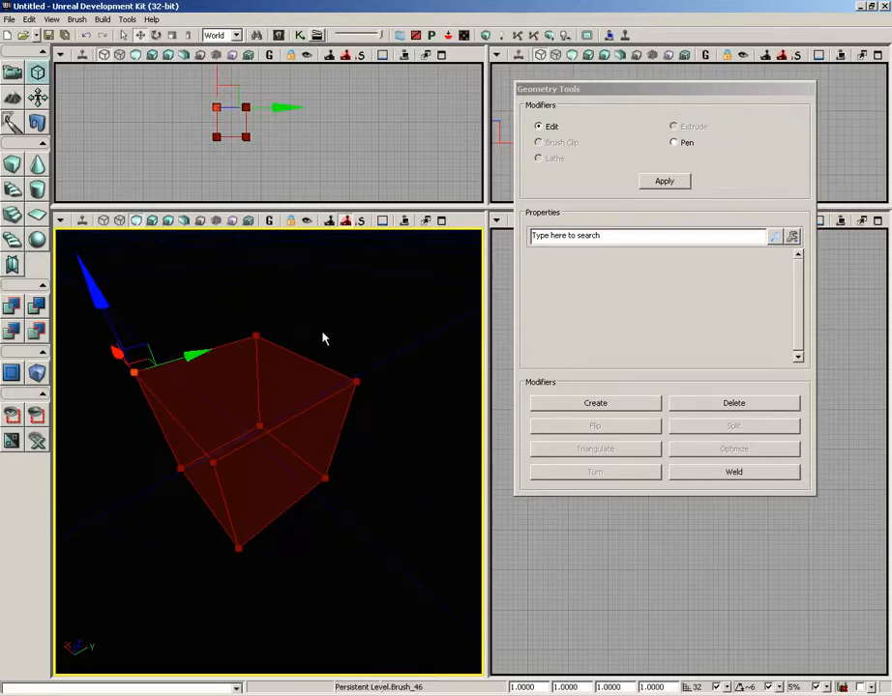
pyautogui.moveTo(314, 315); pyautogui.dragTo(275, 257, button='right')
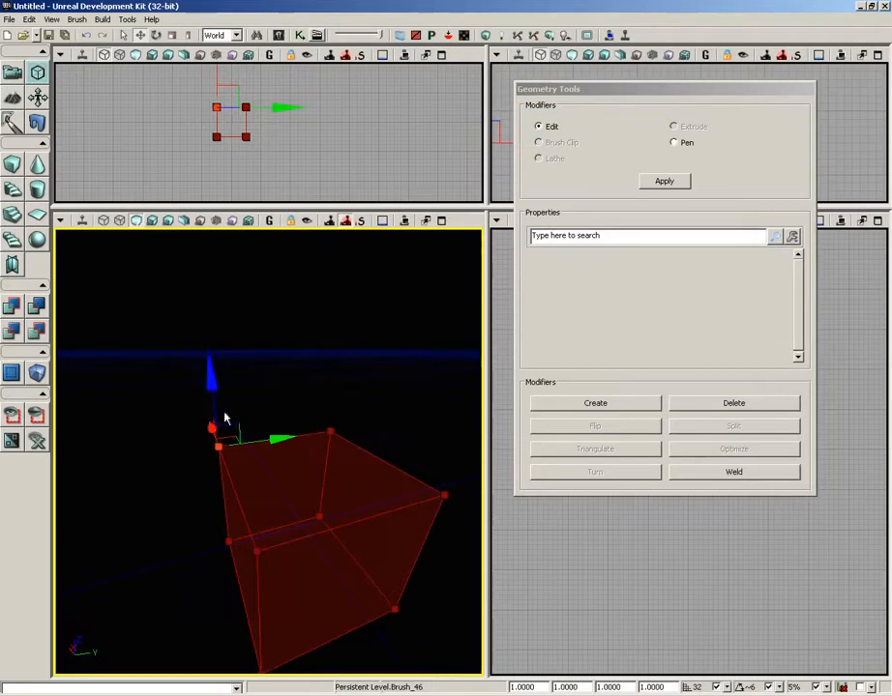
pyautogui.moveTo(224, 418); pyautogui.dragTo(212, 299)
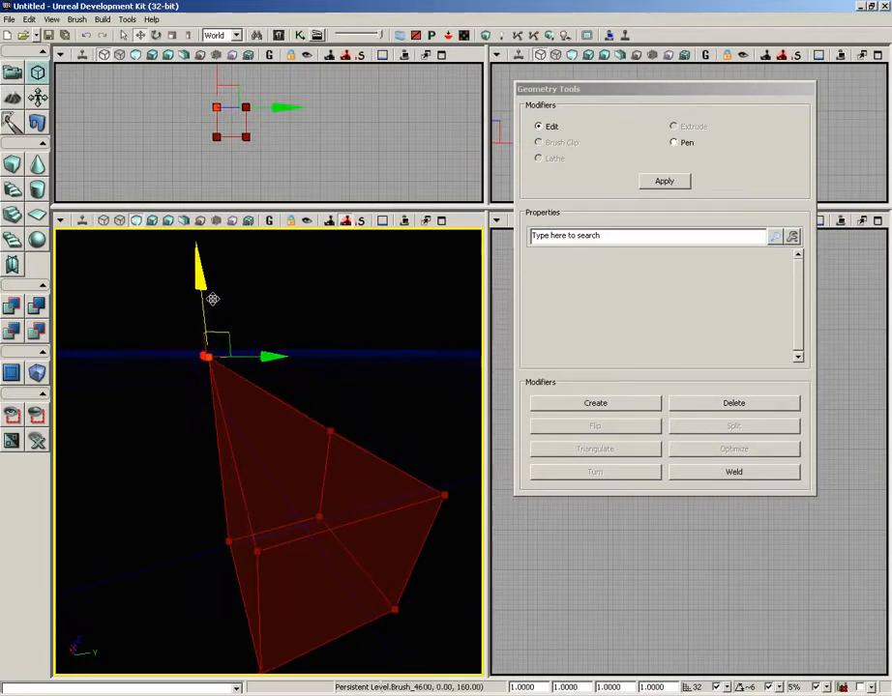
pyautogui.click(227, 408)
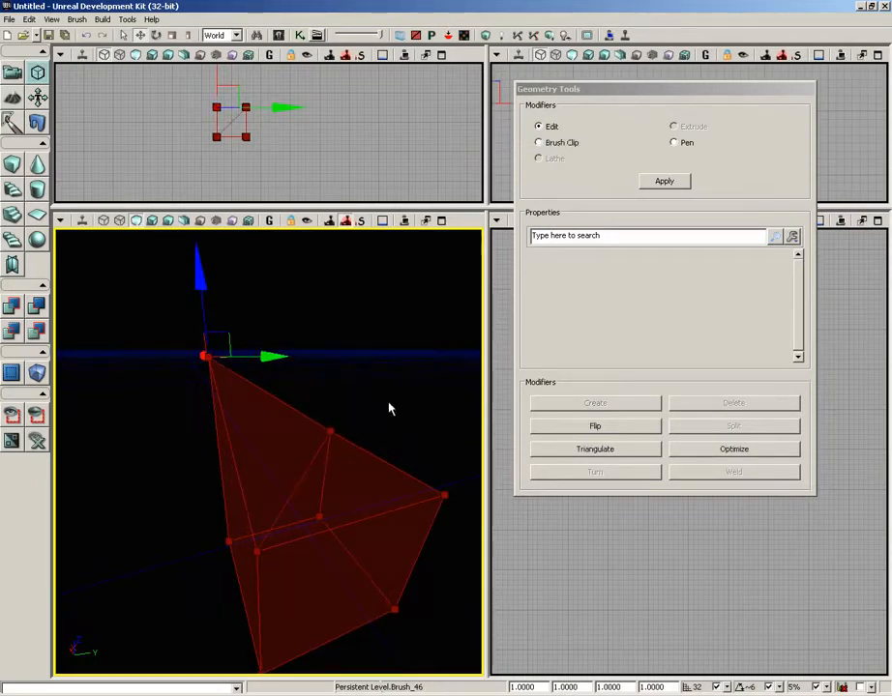
pyautogui.moveTo(390, 409)
pyautogui.mouseDown(button='middle')
pyautogui.moveTo(414, 399)
pyautogui.moveTo(419, 409)
pyautogui.mouseUp(button='middle')
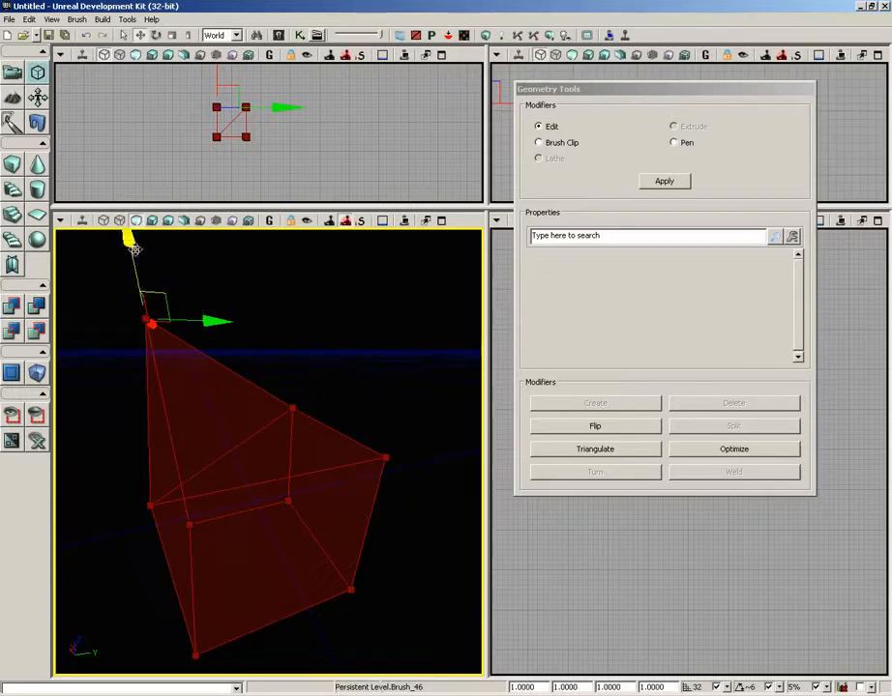
pyautogui.moveTo(128, 244)
pyautogui.mouseDown()
pyautogui.moveTo(129, 256)
pyautogui.moveTo(129, 247)
pyautogui.mouseUp()
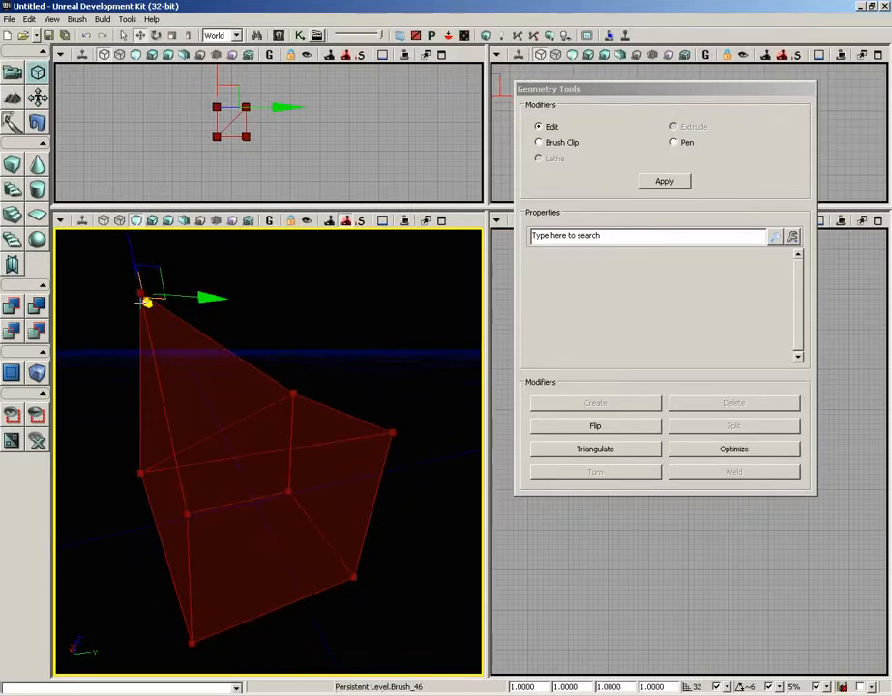
# Lower the raised corner vertex back down level with the cube's other top corners.
pyautogui.click(132, 299)
pyautogui.click(139, 293)
pyautogui.click(142, 295)
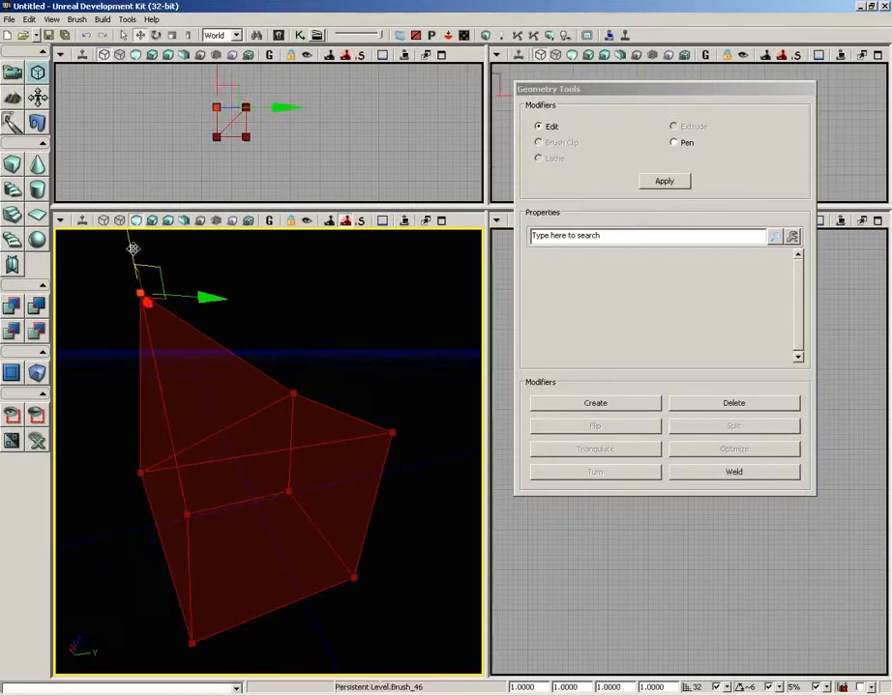
pyautogui.moveTo(131, 250); pyautogui.dragTo(133, 331)
pyautogui.moveTo(244, 257); pyautogui.dragTo(237, 291, button='middle')
pyautogui.moveTo(356, 333)
pyautogui.mouseDown(button='right')
pyautogui.moveTo(303, 235)
pyautogui.moveTo(331, 266)
pyautogui.moveTo(320, 269)
pyautogui.mouseUp(button='right')
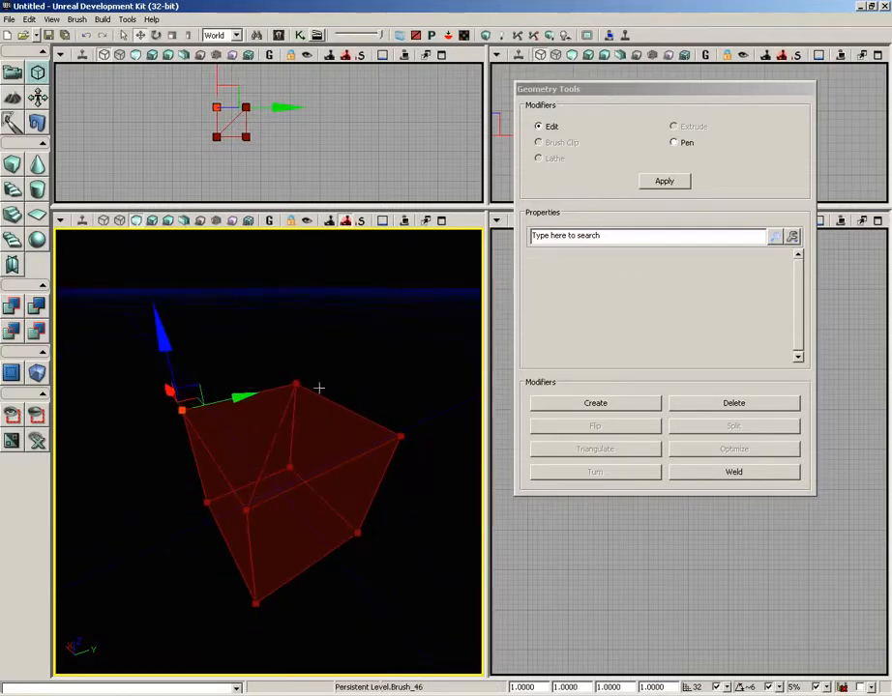
# Select the whole cube brush again and optimize it to remove the diagonal edge across its top face.
pyautogui.click(367, 406)
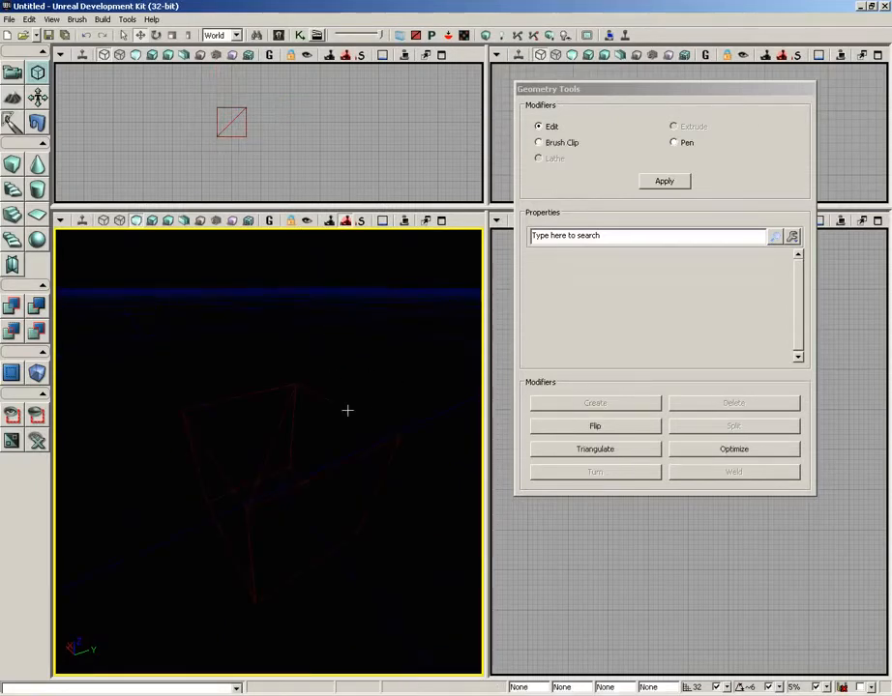
pyautogui.click(309, 408)
pyautogui.click(374, 382)
pyautogui.click(334, 400)
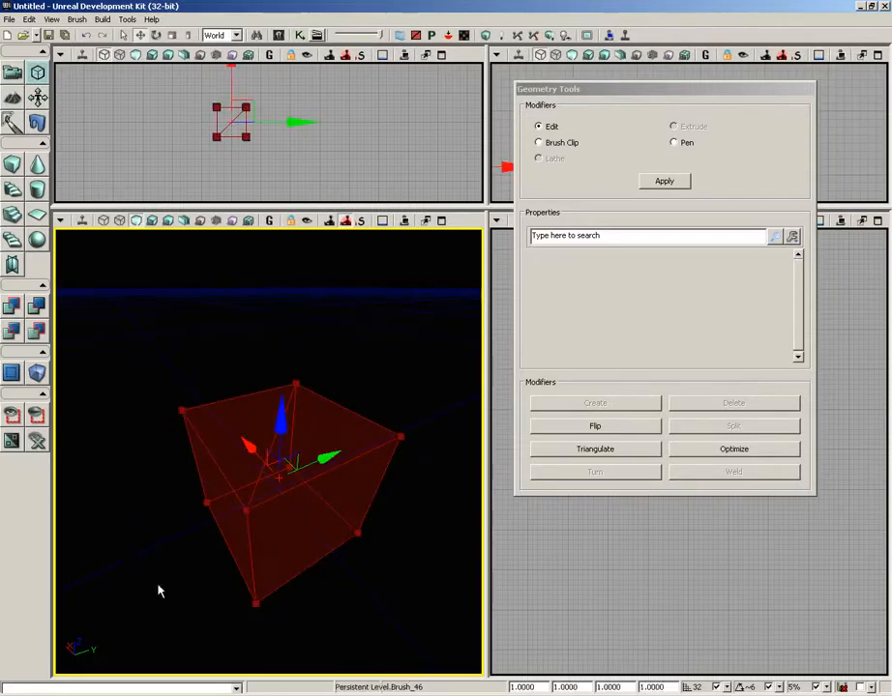
pyautogui.click(732, 451)
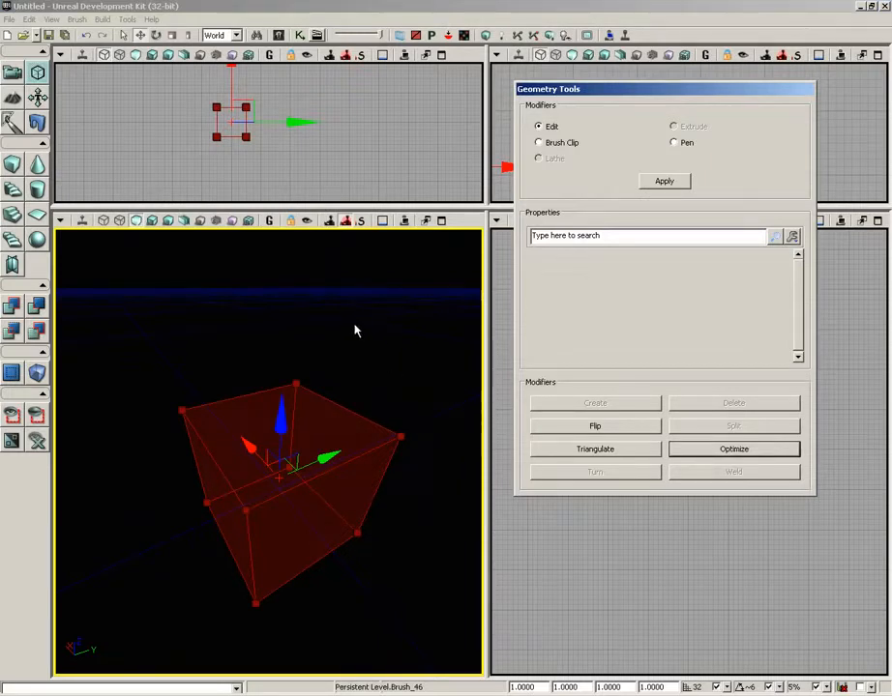
# Deselect the builder brush and add a solid cube to the level from it.
pyautogui.moveTo(384, 322)
pyautogui.mouseDown()
pyautogui.moveTo(400, 359)
pyautogui.moveTo(263, 280)
pyautogui.mouseUp()
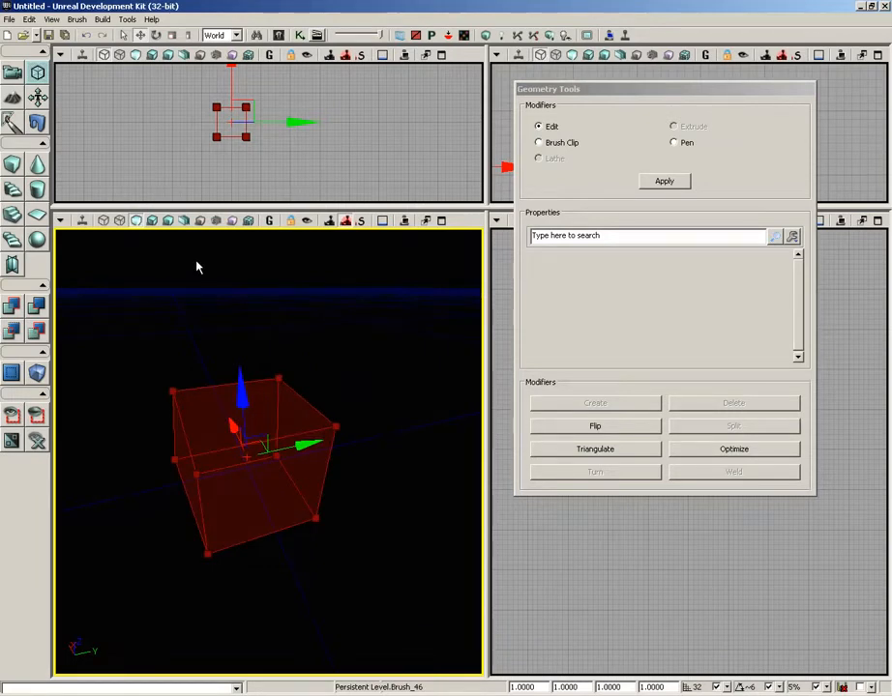
pyautogui.click(337, 348)
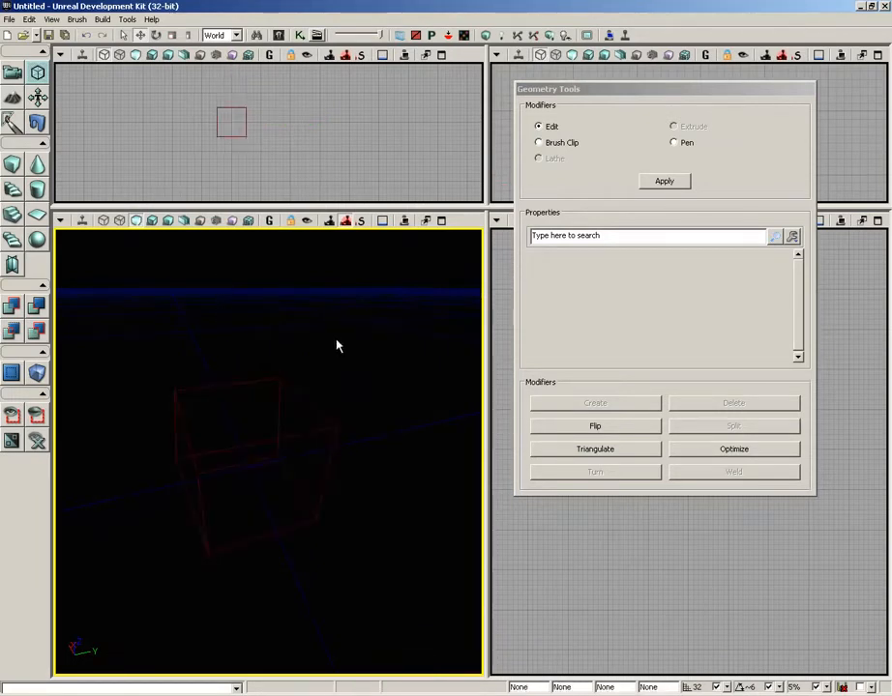
pyautogui.hotkey('ctrl', 'a')
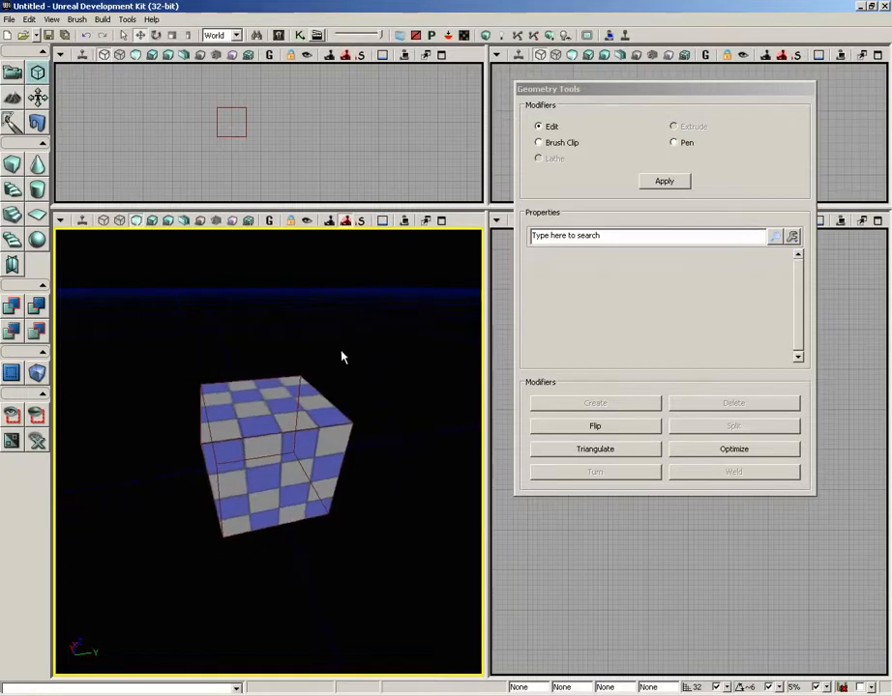
# Move the builder brush along the negative Y axis until it is well clear of the added cube.
pyautogui.click(322, 417)
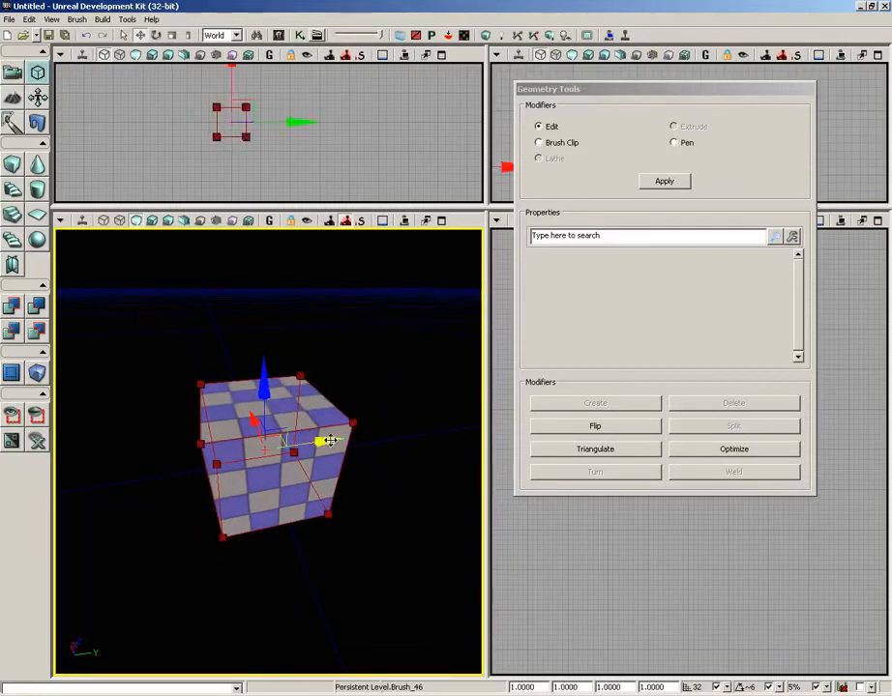
pyautogui.moveTo(329, 438)
pyautogui.mouseDown()
pyautogui.moveTo(239, 447)
pyautogui.moveTo(54, 442)
pyautogui.mouseUp()
pyautogui.moveTo(417, 421); pyautogui.dragTo(361, 319)
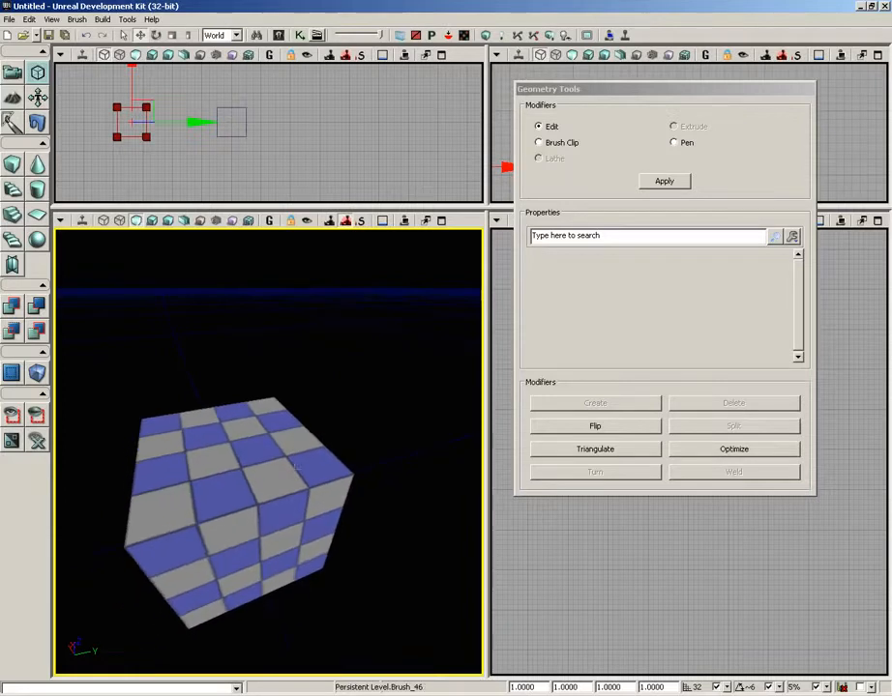
# Flip the top face of the added cube and rebuild the level geometry, dismissing the map check.
pyautogui.click(245, 462)
pyautogui.moveTo(355, 375); pyautogui.dragTo(313, 407)
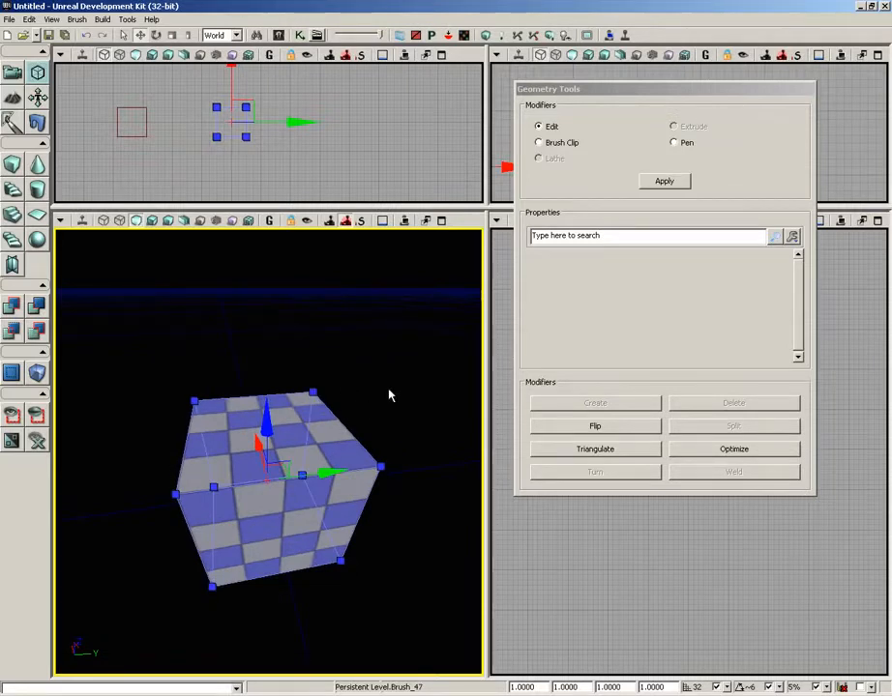
pyautogui.click(321, 438)
pyautogui.moveTo(399, 375); pyautogui.dragTo(400, 299)
pyautogui.moveTo(400, 299); pyautogui.dragTo(402, 380, button='right')
pyautogui.click(571, 434)
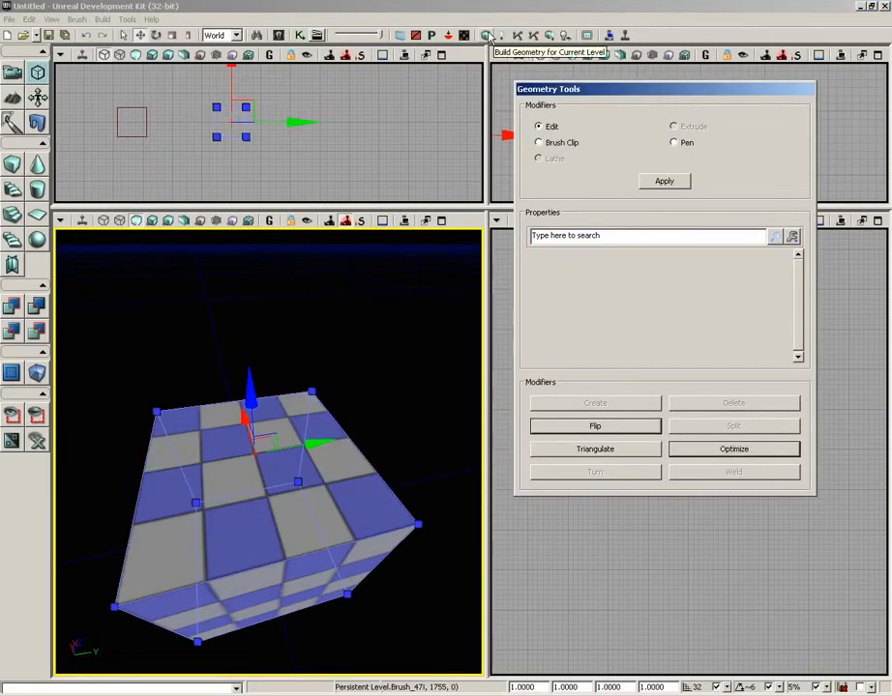
pyautogui.click(486, 35)
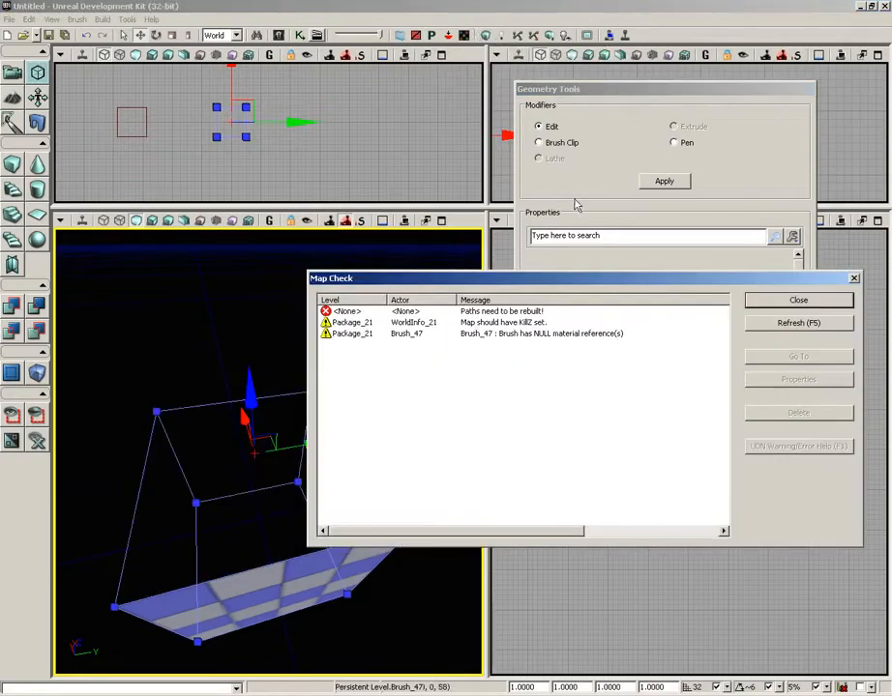
pyautogui.click(785, 297)
# Examine the cube's flipped top face from above and from inside the cube.
pyautogui.moveTo(386, 388)
pyautogui.mouseDown()
pyautogui.moveTo(371, 525)
pyautogui.moveTo(361, 513)
pyautogui.mouseUp()
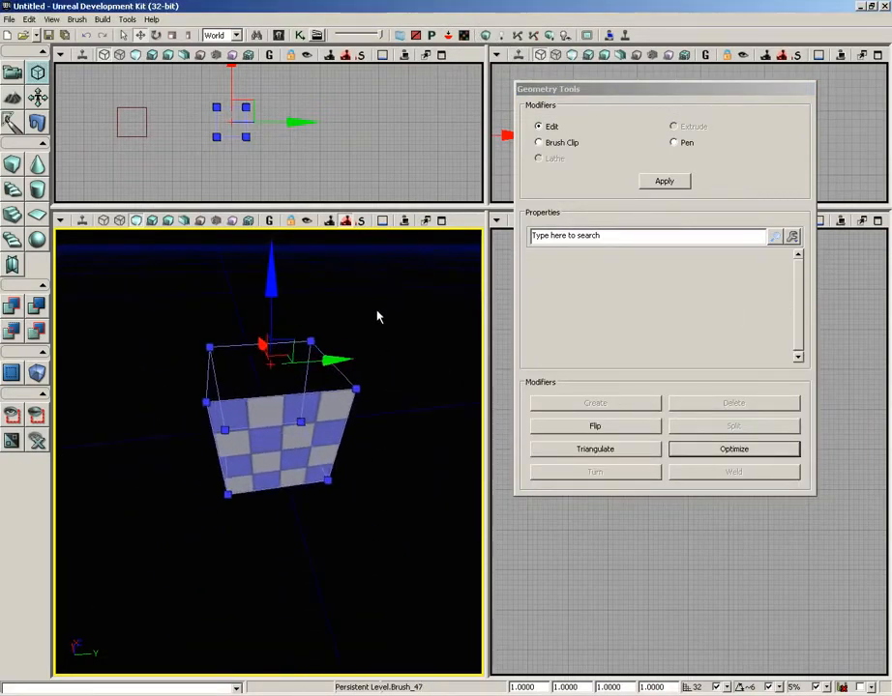
pyautogui.moveTo(204, 323)
pyautogui.mouseDown()
pyautogui.moveTo(175, 318)
pyautogui.moveTo(246, 318)
pyautogui.moveTo(339, 281)
pyautogui.moveTo(384, 233)
pyautogui.moveTo(421, 231)
pyautogui.moveTo(448, 290)
pyautogui.moveTo(443, 352)
pyautogui.moveTo(379, 354)
pyautogui.moveTo(324, 324)
pyautogui.moveTo(233, 324)
pyautogui.moveTo(163, 275)
pyautogui.mouseUp()
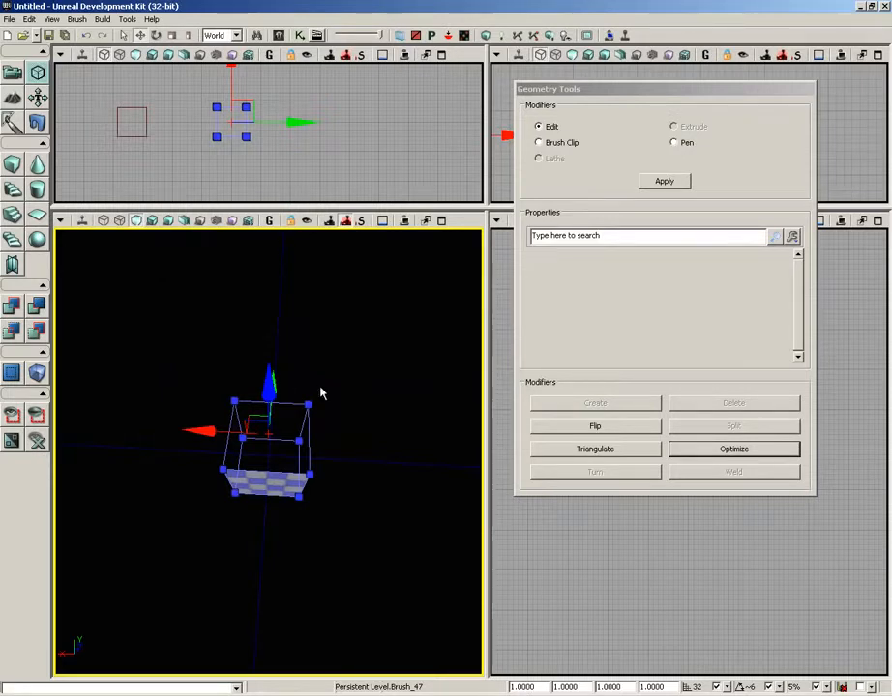
pyautogui.moveTo(320, 387)
pyautogui.mouseDown()
pyautogui.moveTo(330, 319)
pyautogui.moveTo(326, 343)
pyautogui.mouseUp()
pyautogui.moveTo(325, 343)
pyautogui.mouseDown(button='right')
pyautogui.moveTo(326, 426)
pyautogui.moveTo(316, 326)
pyautogui.mouseUp(button='right')
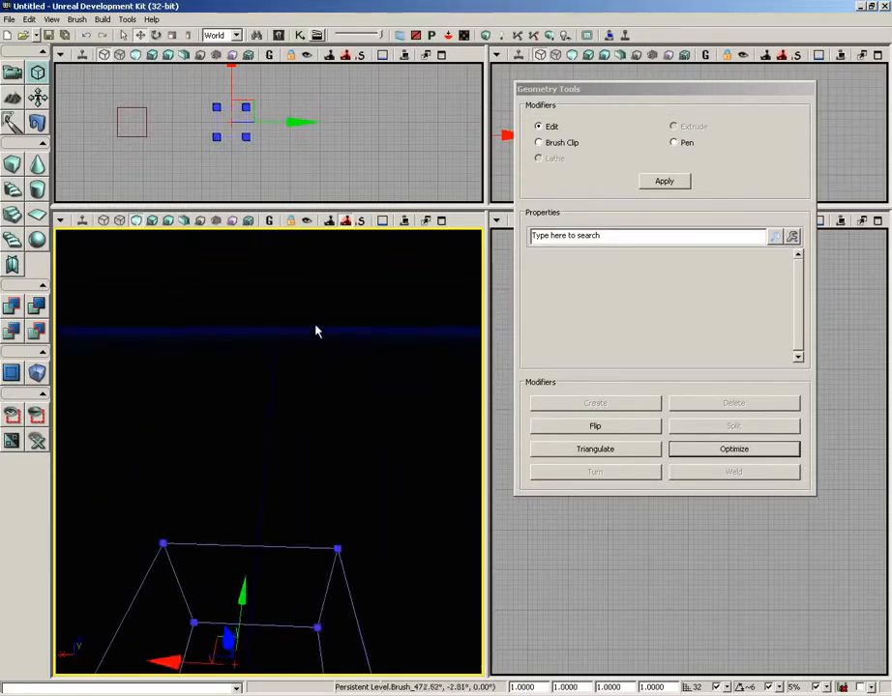
pyautogui.click(316, 331)
pyautogui.moveTo(327, 395); pyautogui.dragTo(327, 530)
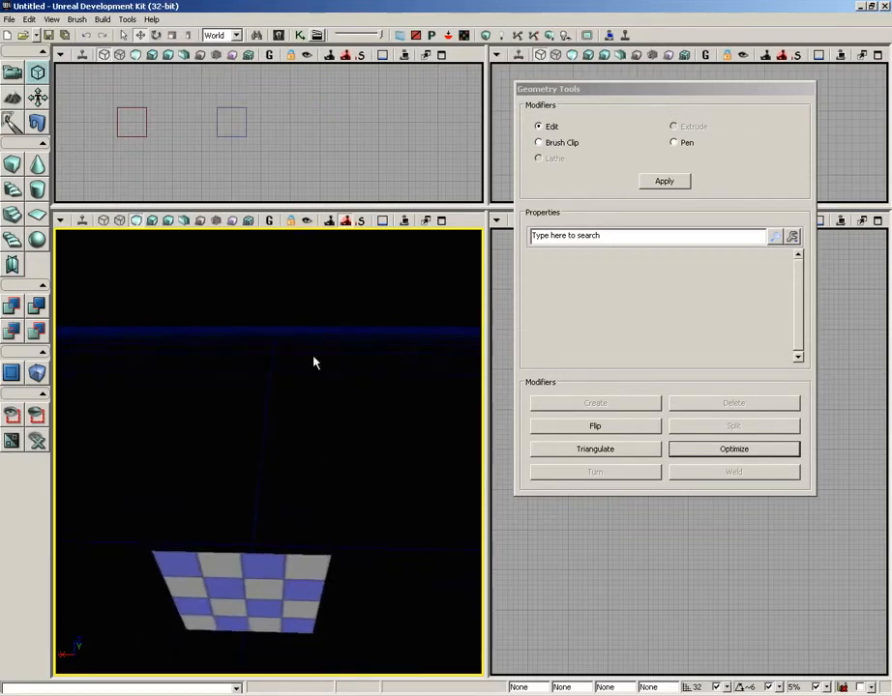
pyautogui.moveTo(327, 426); pyautogui.dragTo(325, 300)
pyautogui.moveTo(325, 300)
pyautogui.mouseDown(button='right')
pyautogui.moveTo(319, 458)
pyautogui.moveTo(307, 294)
pyautogui.mouseUp(button='right')
pyautogui.moveTo(297, 504); pyautogui.dragTo(297, 555)
# Select the inward-facing top face from inside the cube, flip it back outward and rebuild the level geometry.
pyautogui.click(245, 132)
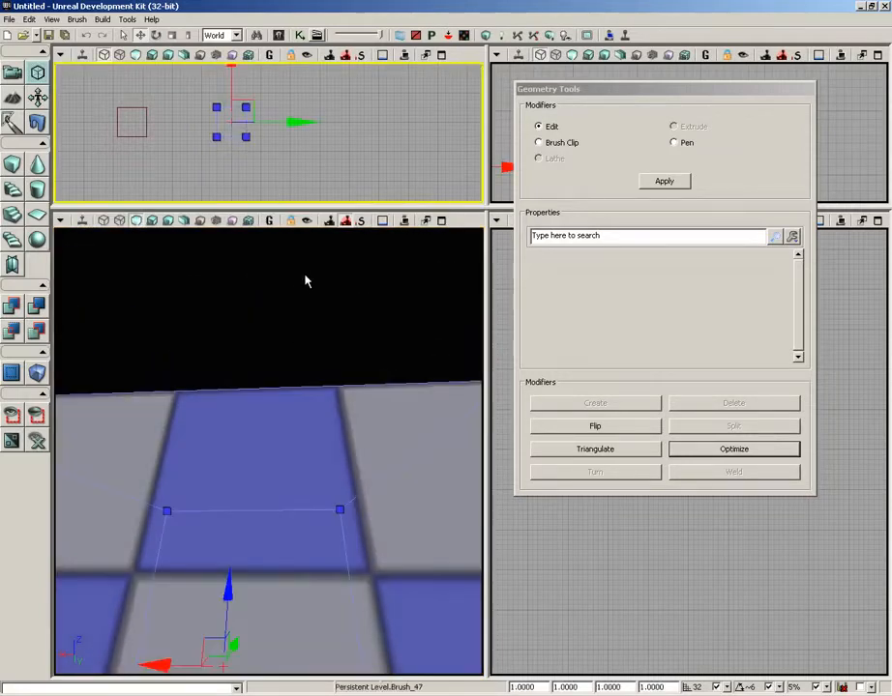
pyautogui.moveTo(306, 295)
pyautogui.mouseDown(button='right')
pyautogui.moveTo(302, 355)
pyautogui.moveTo(287, 289)
pyautogui.moveTo(277, 387)
pyautogui.moveTo(278, 346)
pyautogui.moveTo(306, 230)
pyautogui.mouseUp(button='right')
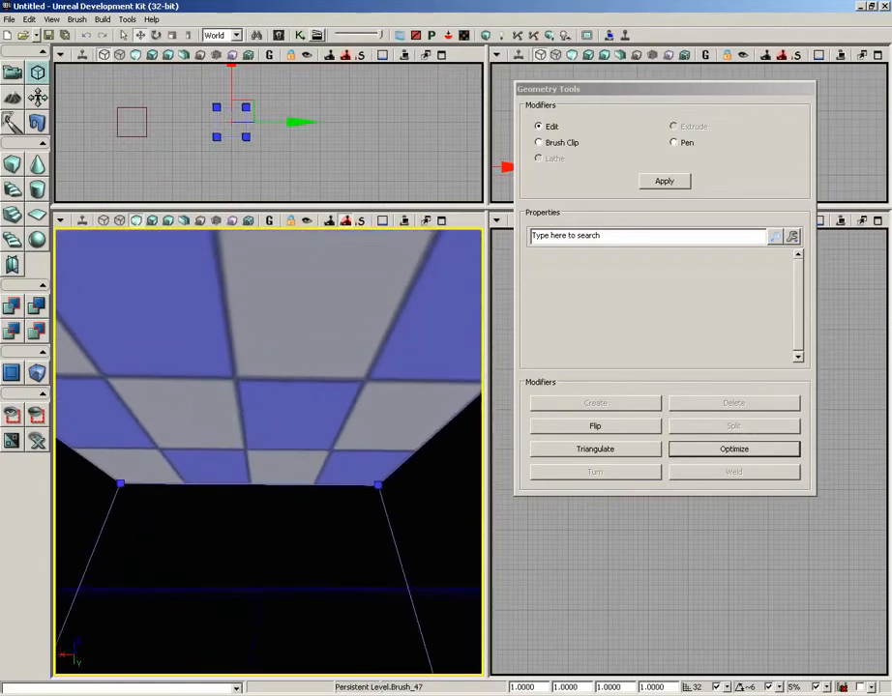
pyautogui.click(287, 298)
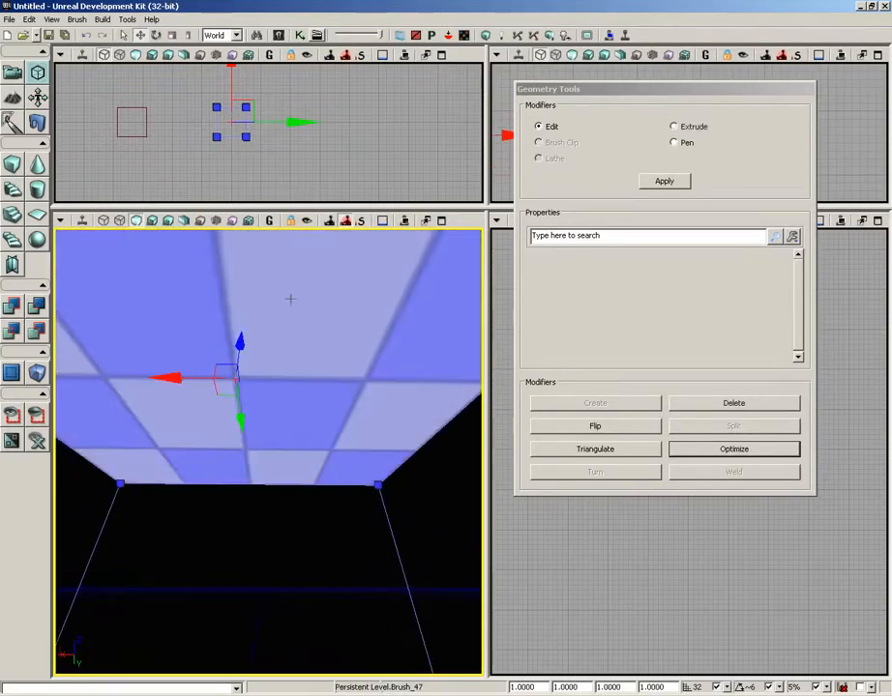
pyautogui.click(611, 427)
pyautogui.moveTo(384, 500); pyautogui.dragTo(301, 587, button='right')
pyautogui.moveTo(322, 376); pyautogui.dragTo(313, 471)
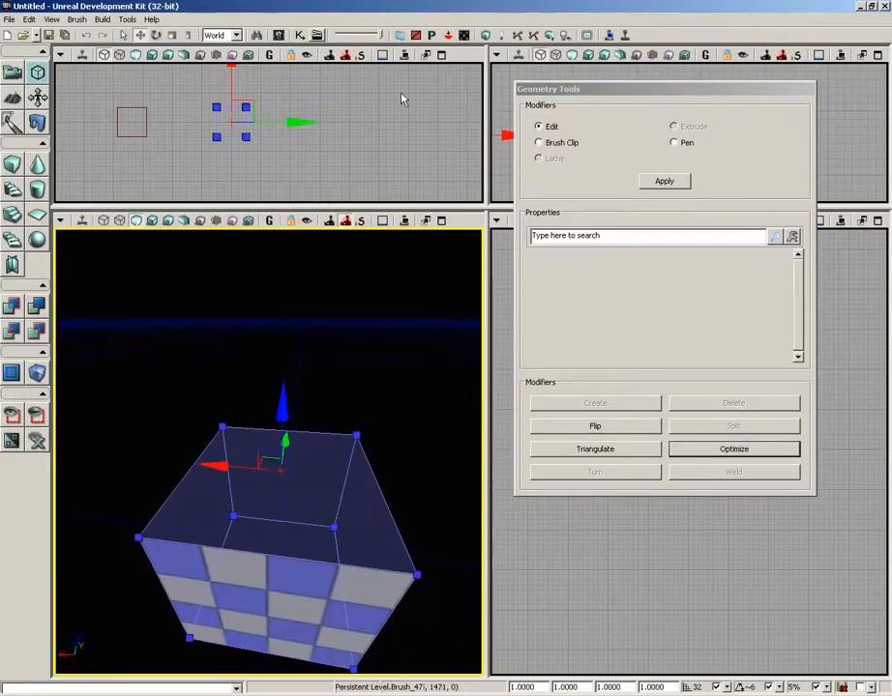
pyautogui.click(487, 35)
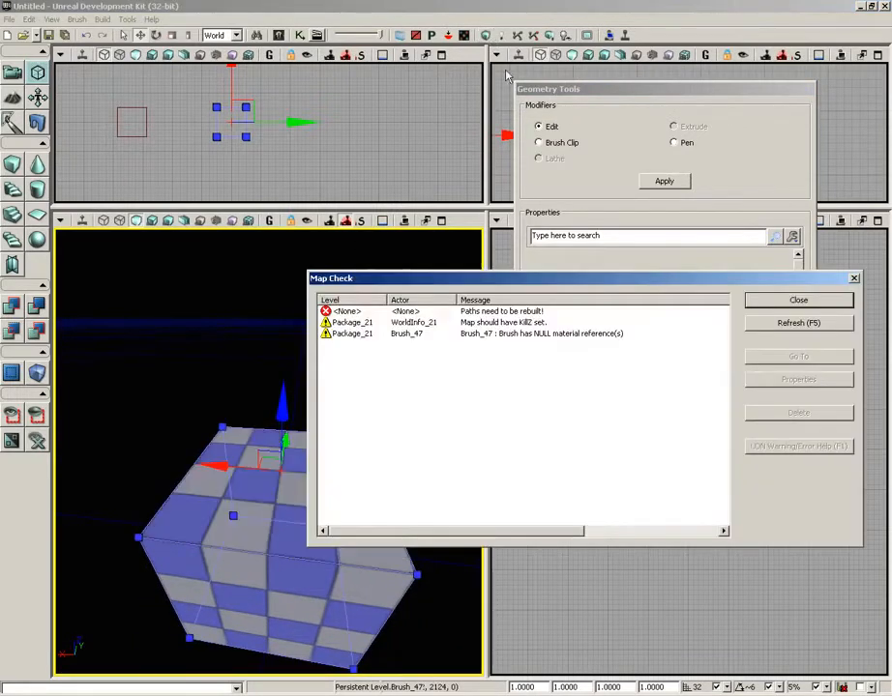
pyautogui.click(764, 300)
pyautogui.click(369, 453)
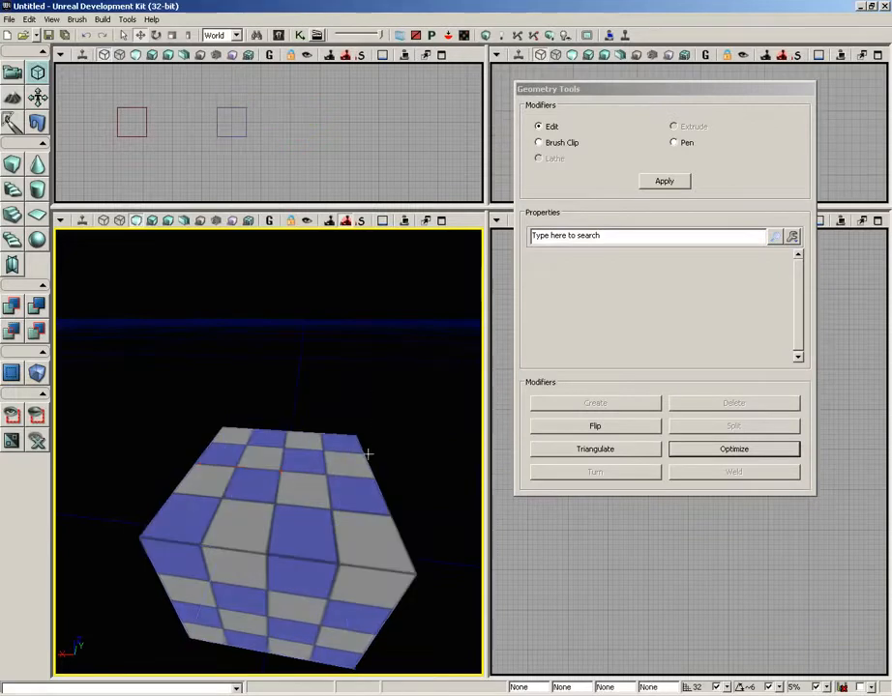
pyautogui.click(369, 462)
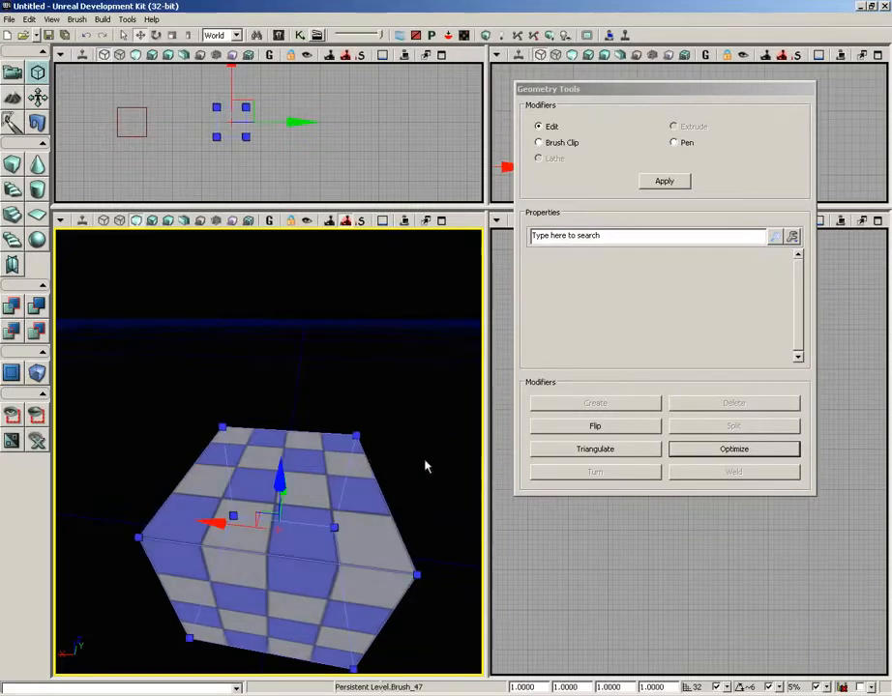
# Flip all faces of the cube, rebuild the level geometry, dismiss the map check and inspect the inside-out cube.
pyautogui.click(610, 429)
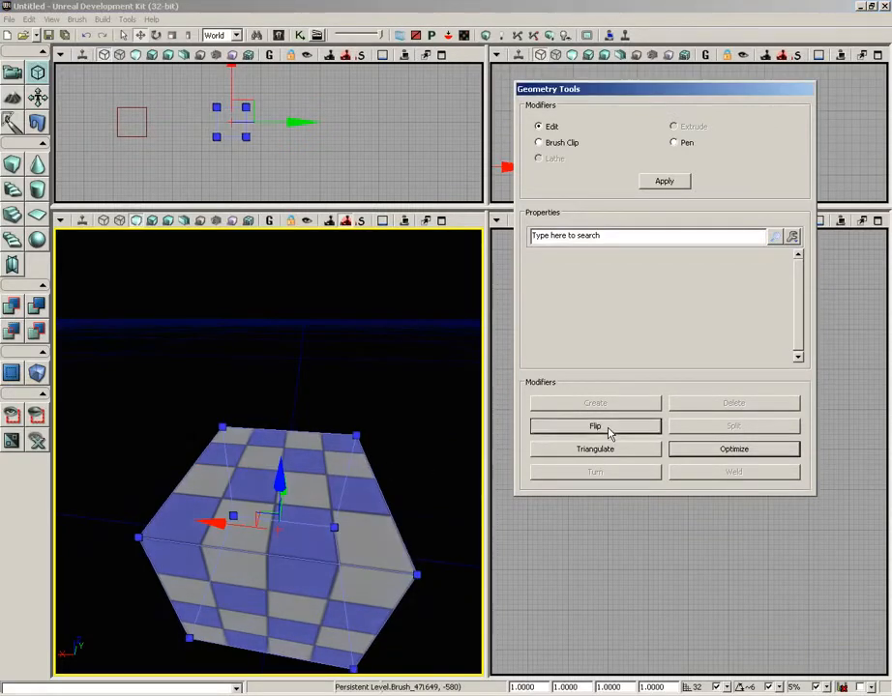
pyautogui.click(485, 36)
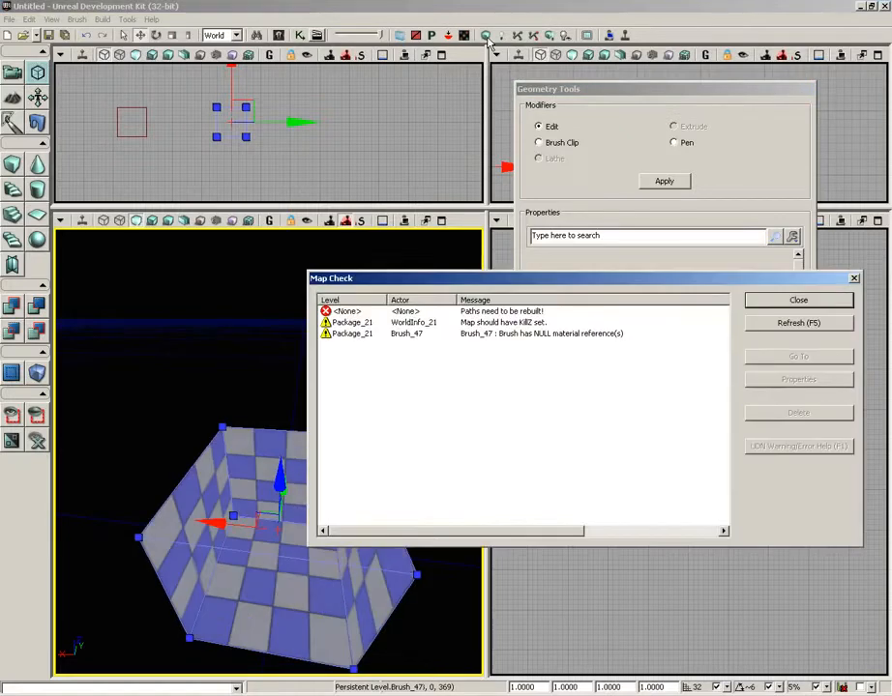
pyautogui.click(783, 302)
pyautogui.moveTo(337, 323); pyautogui.dragTo(339, 435, button='middle')
pyautogui.moveTo(339, 435); pyautogui.dragTo(331, 389, button='right')
pyautogui.moveTo(331, 389); pyautogui.dragTo(317, 428)
pyautogui.moveTo(317, 428); pyautogui.dragTo(420, 348, button='middle')
pyautogui.moveTo(419, 347)
pyautogui.mouseDown()
pyautogui.moveTo(414, 279)
pyautogui.moveTo(374, 382)
pyautogui.moveTo(223, 380)
pyautogui.moveTo(293, 369)
pyautogui.mouseUp()
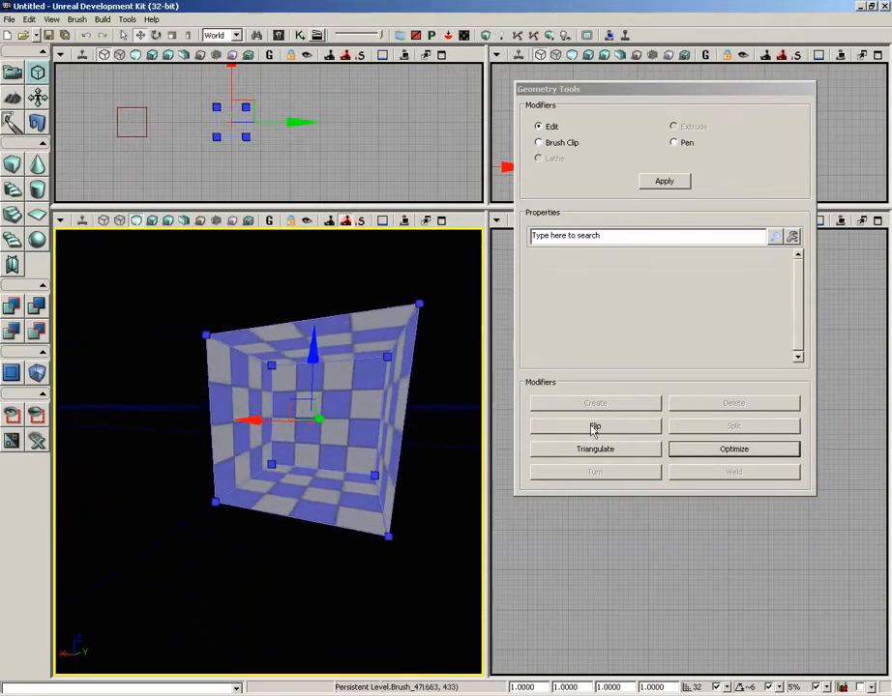
# Flip all of the cube's faces back outward and rebuild the level geometry, dismissing the map check.
pyautogui.click(485, 35)
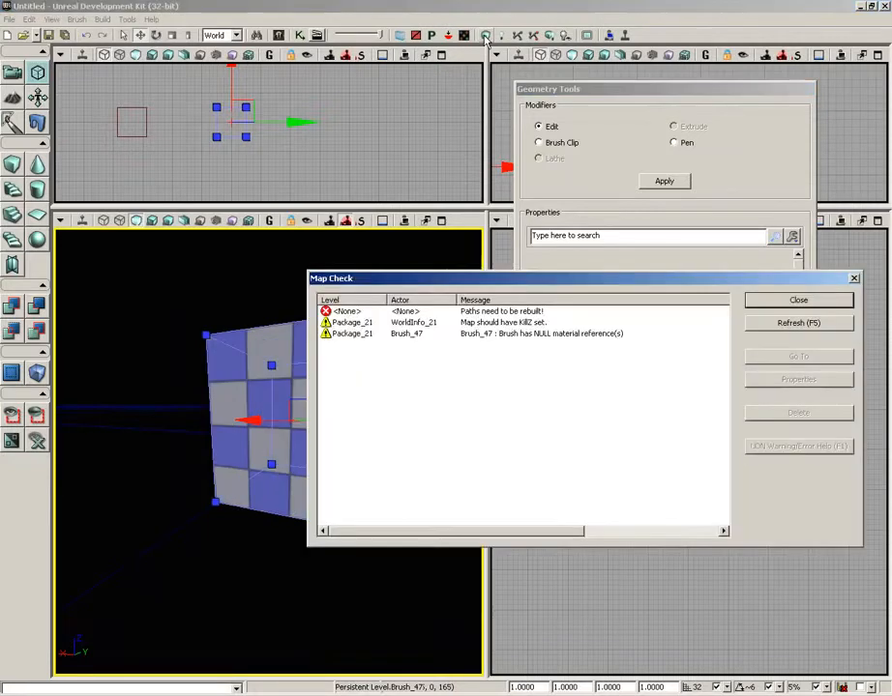
pyautogui.click(781, 304)
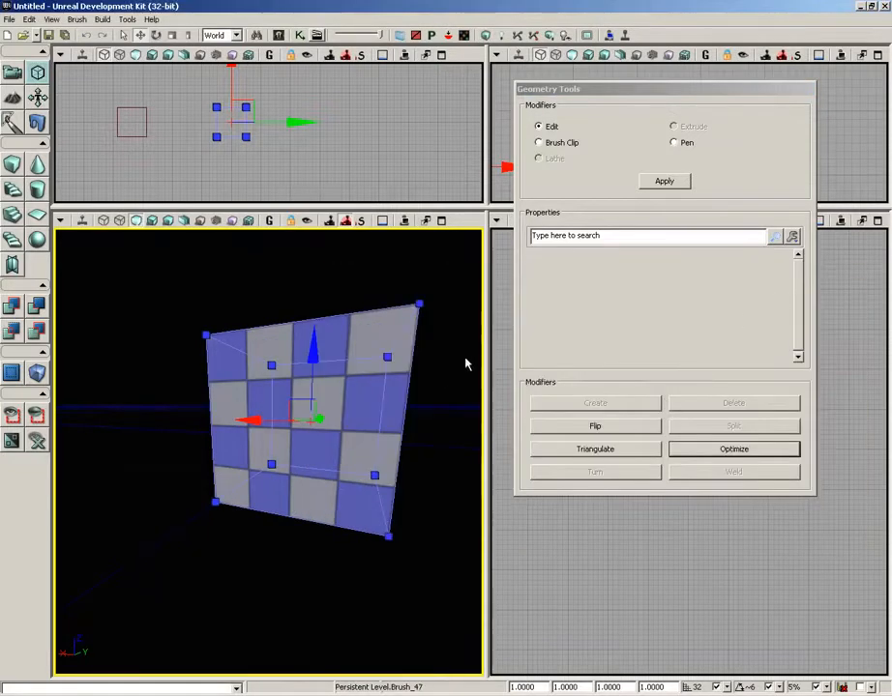
pyautogui.moveTo(400, 489); pyautogui.dragTo(442, 449)
pyautogui.moveTo(442, 450); pyautogui.dragTo(447, 350, button='middle')
pyautogui.moveTo(447, 350)
pyautogui.mouseDown(button='right')
pyautogui.moveTo(418, 383)
pyautogui.moveTo(440, 371)
pyautogui.mouseUp(button='right')
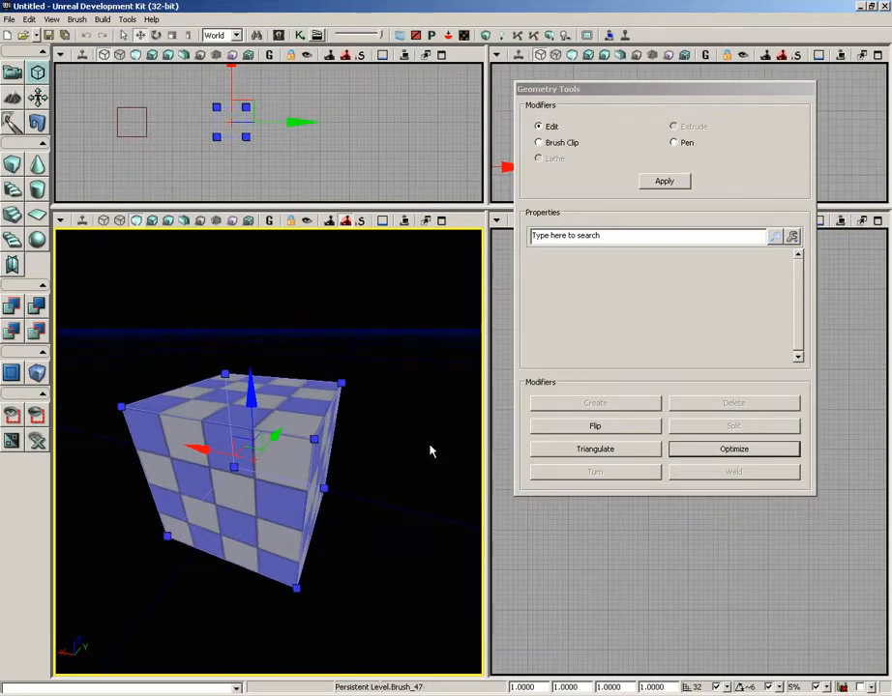
# In a wireframe perspective view, triangulate all faces of the cube and optimize the brush to merge the triangles back into quads.
pyautogui.click(103, 221)
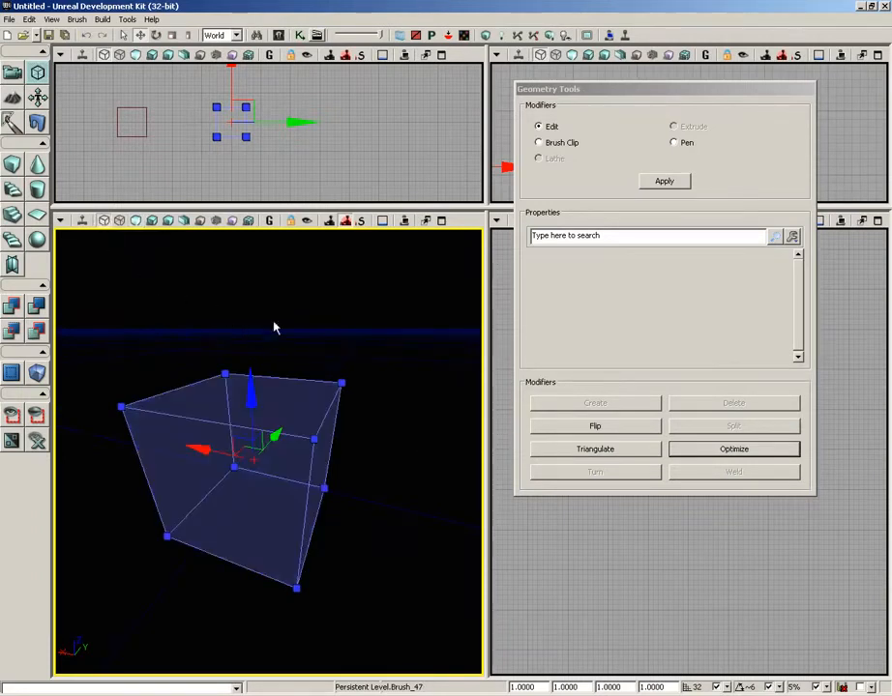
pyautogui.moveTo(275, 327)
pyautogui.mouseDown(button='right')
pyautogui.moveTo(333, 312)
pyautogui.moveTo(331, 289)
pyautogui.moveTo(318, 298)
pyautogui.moveTo(302, 281)
pyautogui.mouseUp(button='right')
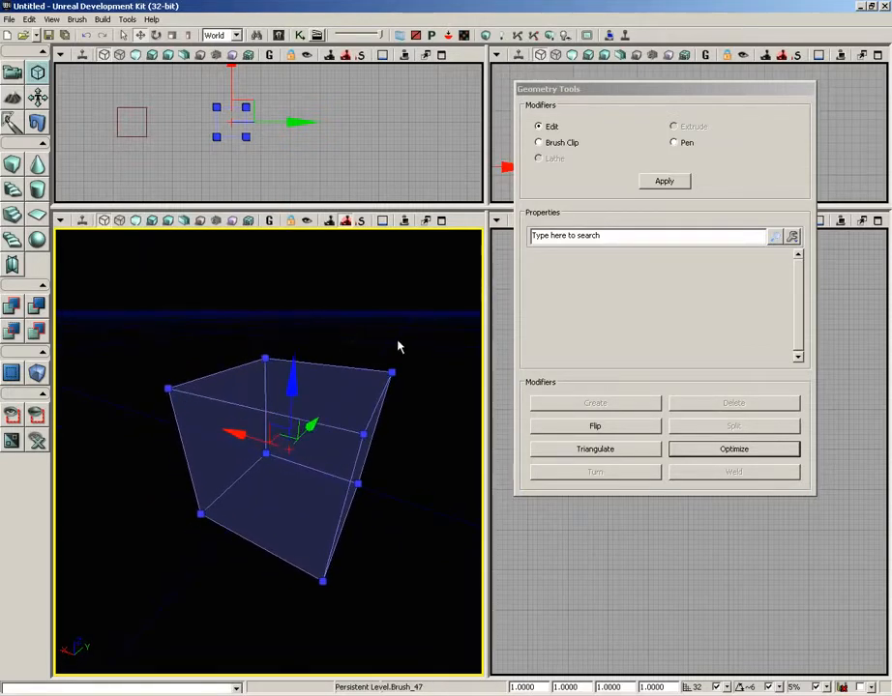
pyautogui.click(566, 451)
pyautogui.moveTo(432, 436); pyautogui.dragTo(416, 455, button='middle')
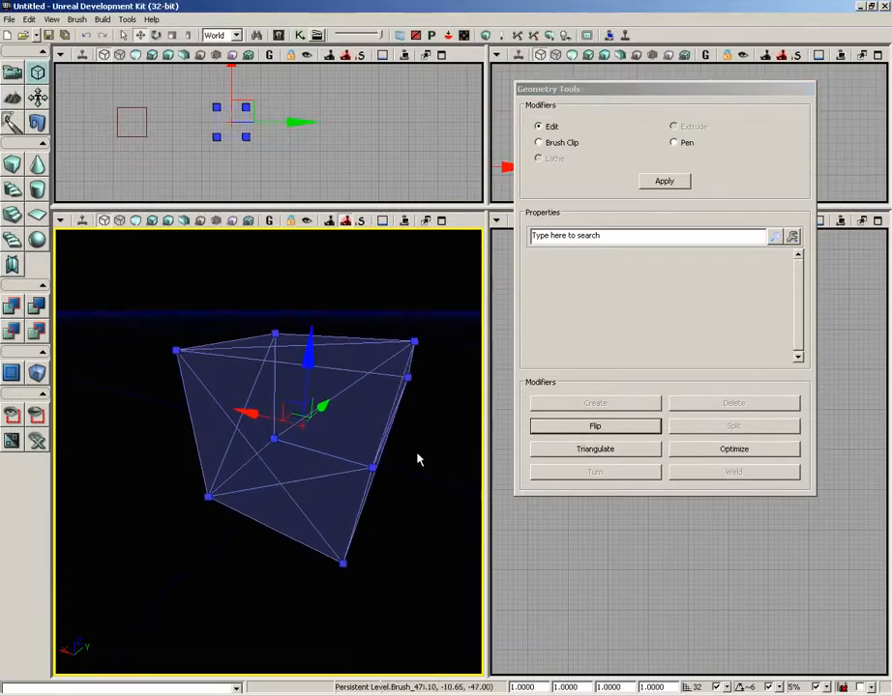
pyautogui.moveTo(263, 425)
pyautogui.mouseDown()
pyautogui.moveTo(373, 349)
pyautogui.moveTo(477, 344)
pyautogui.moveTo(454, 356)
pyautogui.moveTo(358, 354)
pyautogui.moveTo(273, 331)
pyautogui.moveTo(215, 329)
pyautogui.mouseUp()
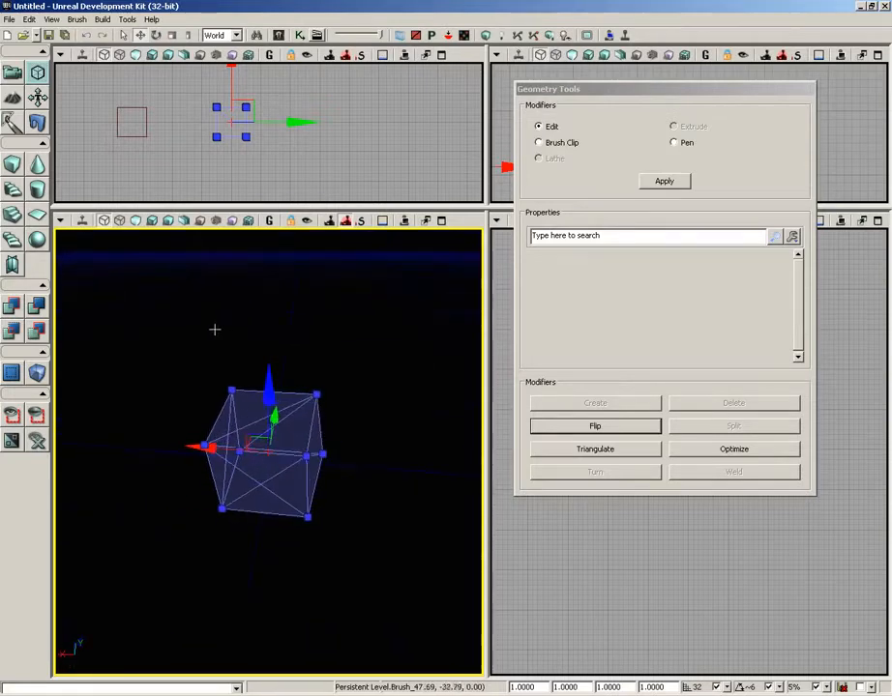
pyautogui.click(675, 453)
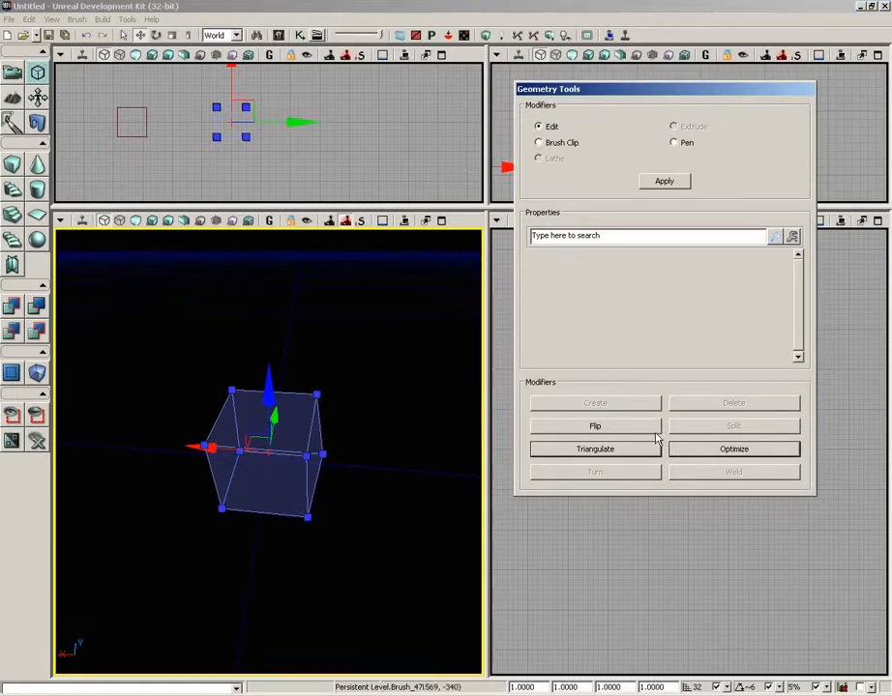
# Select the top face of the cube and delete it.
pyautogui.click(318, 394)
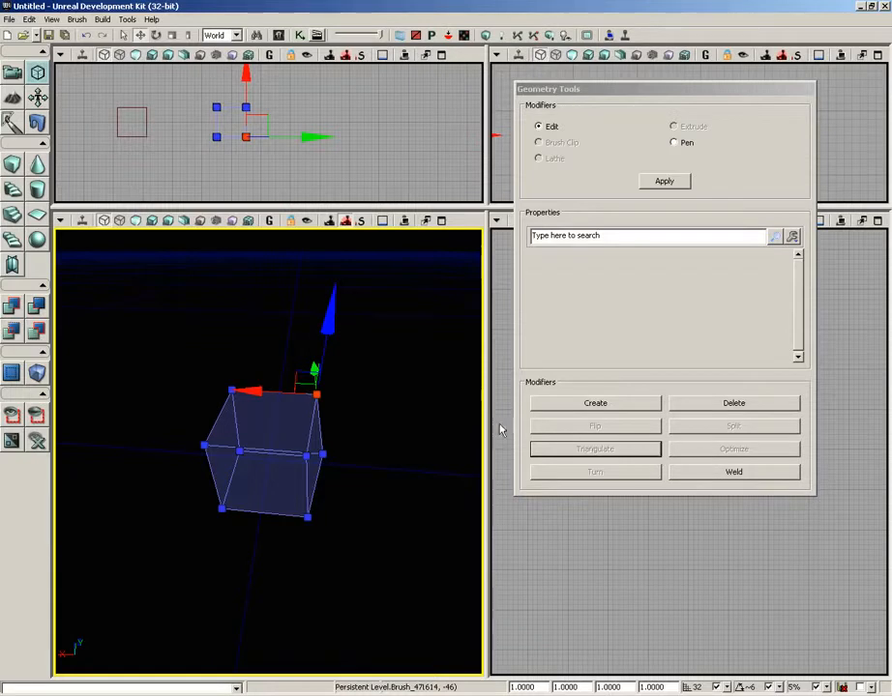
pyautogui.moveTo(416, 407); pyautogui.dragTo(413, 306)
pyautogui.moveTo(412, 306); pyautogui.dragTo(408, 368, button='middle')
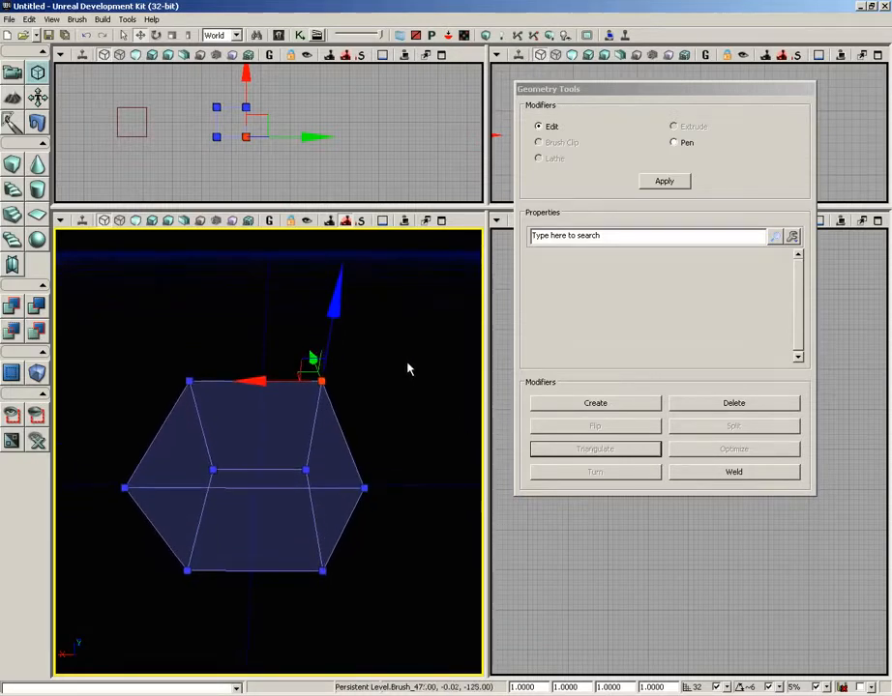
pyautogui.click(302, 413)
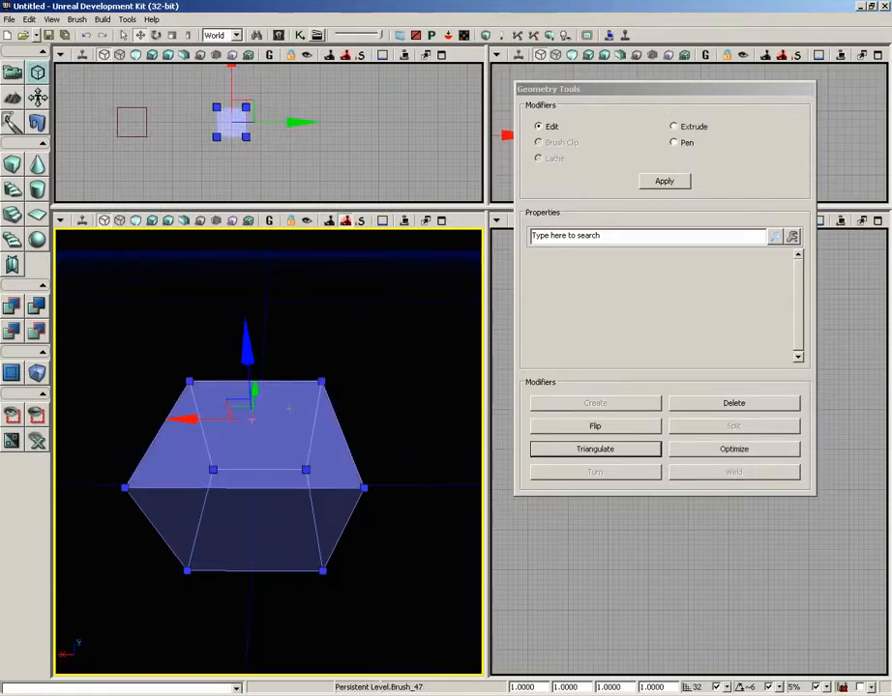
pyautogui.click(699, 405)
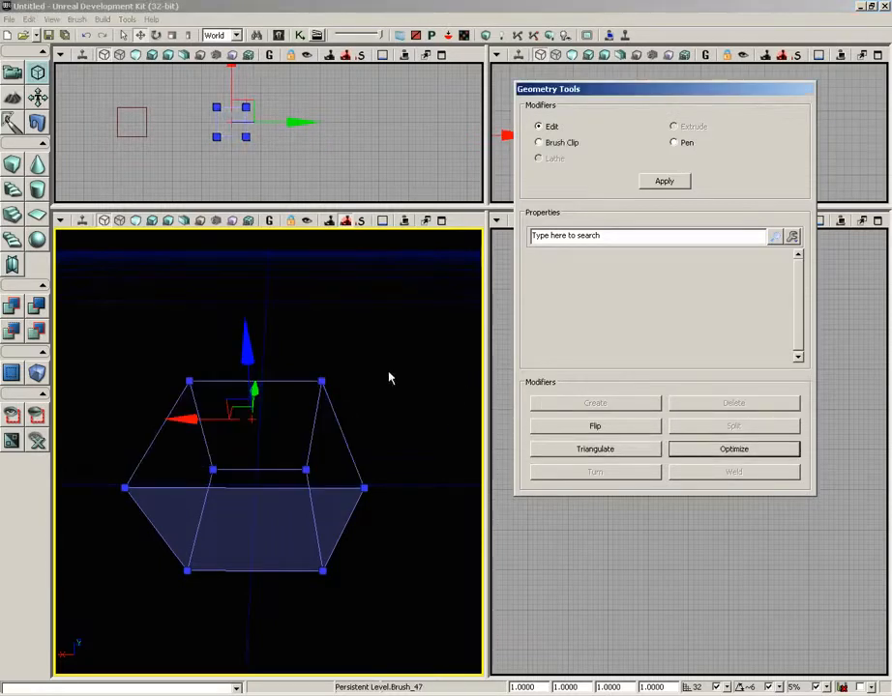
# Select the open top's four corner vertices in counterclockwise order, starting at the far-left corner, and create a face from them.
pyautogui.click(189, 381)
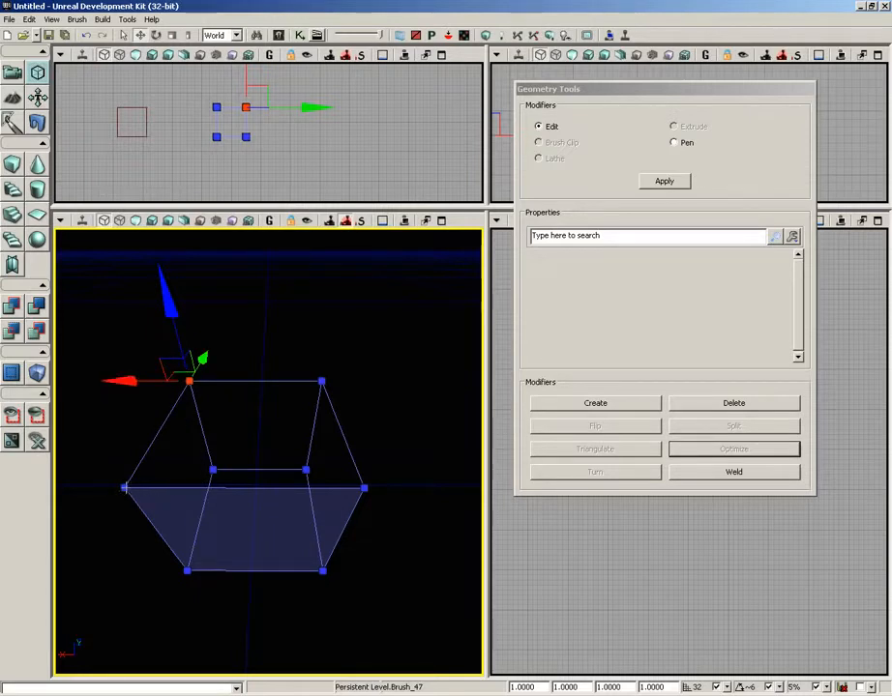
pyautogui.keyDown('ctrl'); pyautogui.click(126, 488); pyautogui.keyUp('ctrl')
pyautogui.keyDown('ctrl'); pyautogui.click(363, 487); pyautogui.keyUp('ctrl')
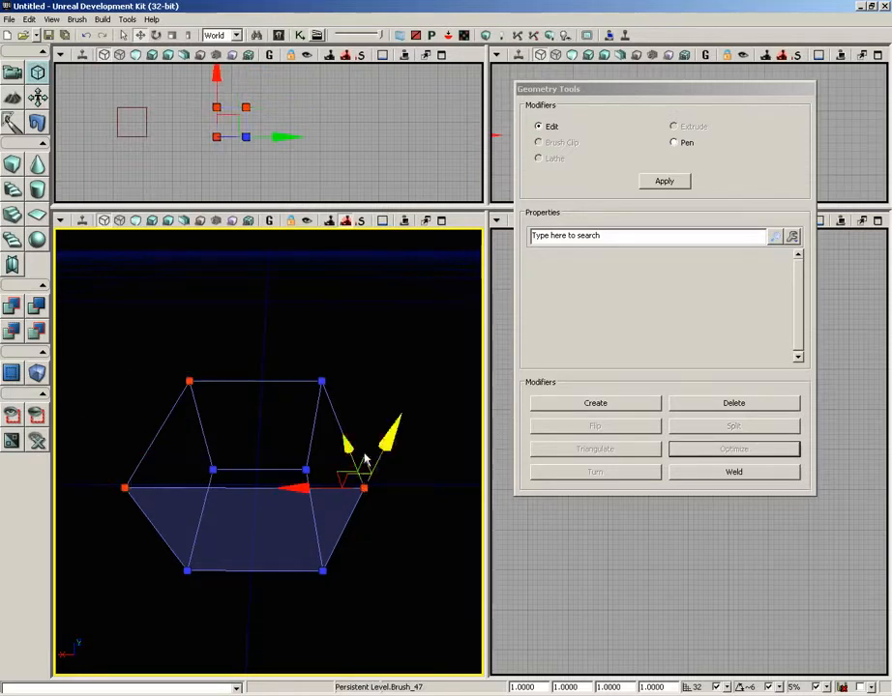
pyautogui.keyDown('ctrl'); pyautogui.click(321, 382); pyautogui.keyUp('ctrl')
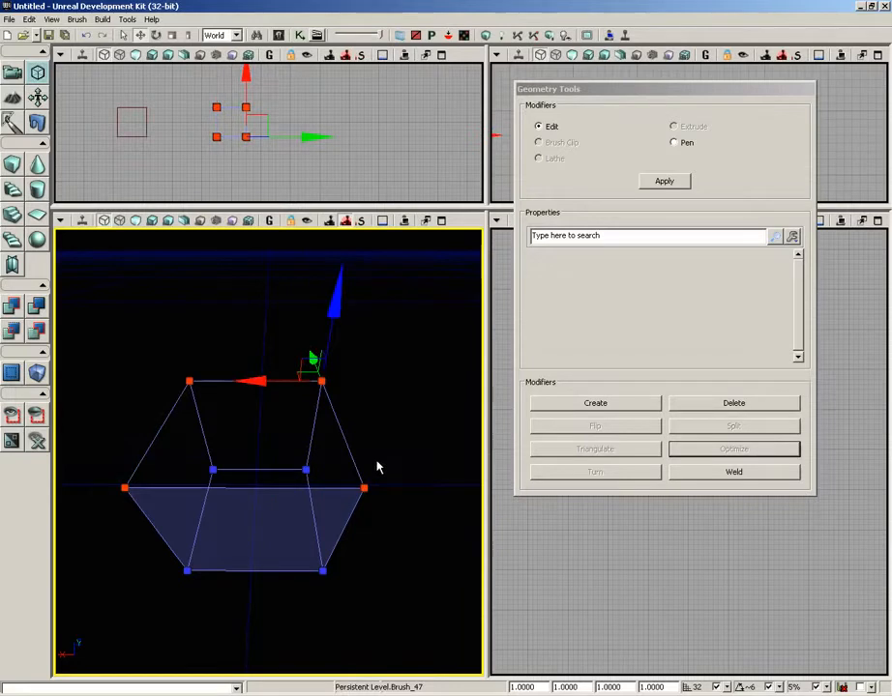
pyautogui.click(575, 410)
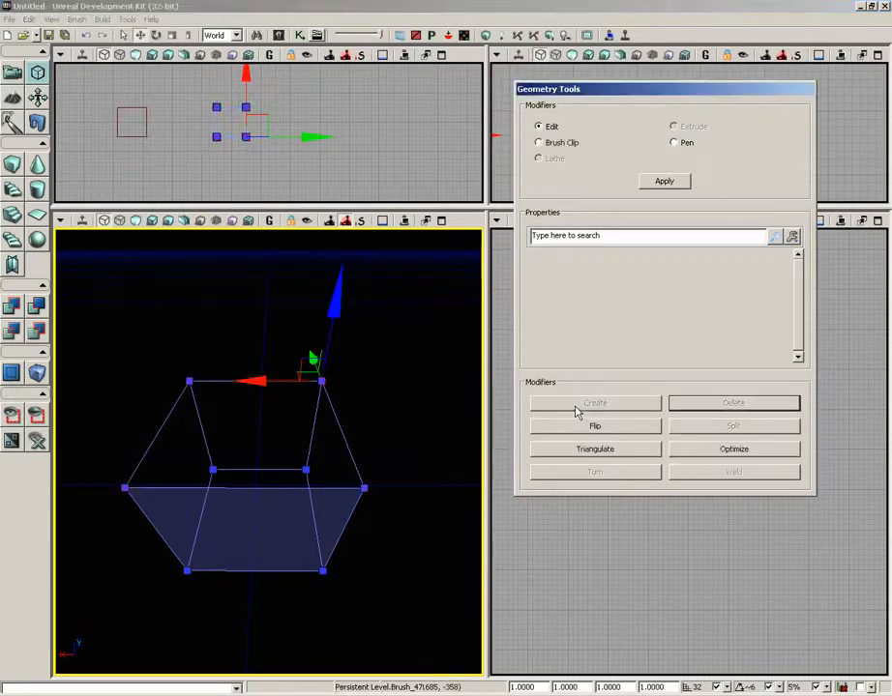
# Select the inward-facing new top face from inside the cube and flip it outward.
pyautogui.moveTo(401, 389); pyautogui.dragTo(278, 248, button='middle')
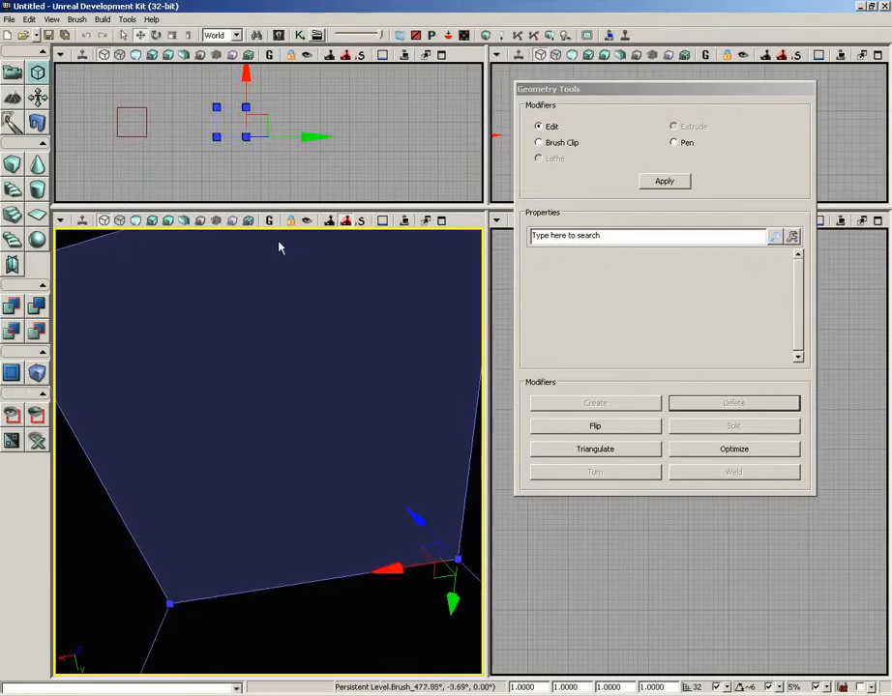
pyautogui.click(290, 415)
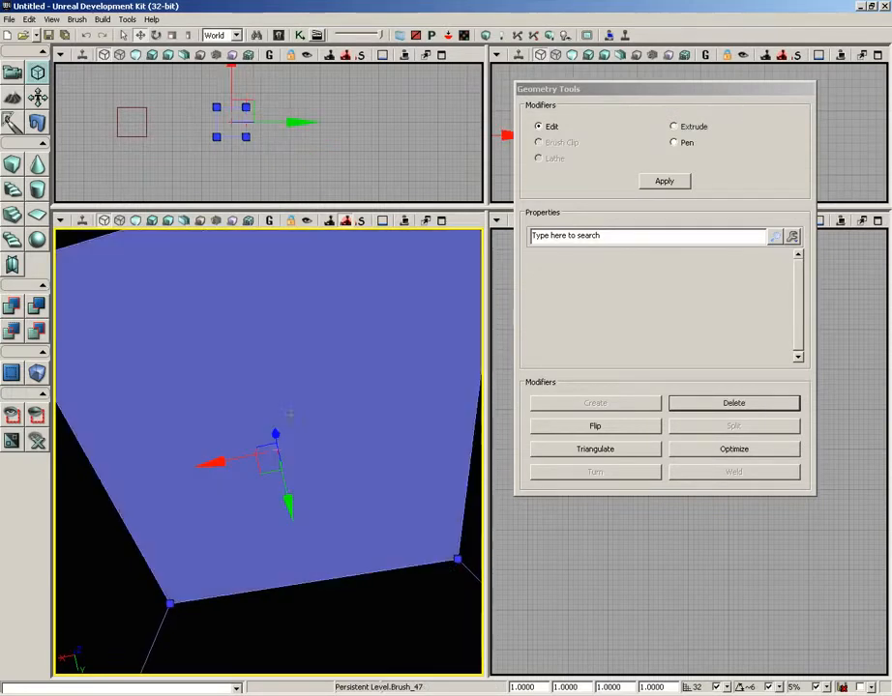
pyautogui.click(563, 427)
pyautogui.moveTo(435, 523); pyautogui.dragTo(367, 589, button='right')
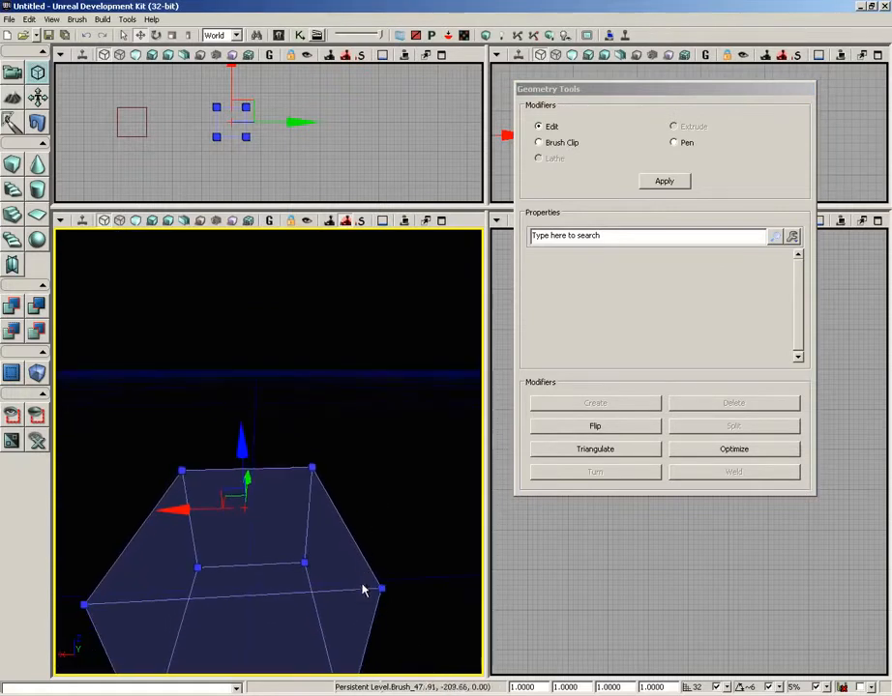
# Delete the recreated top face of the cube again.
pyautogui.click(286, 522)
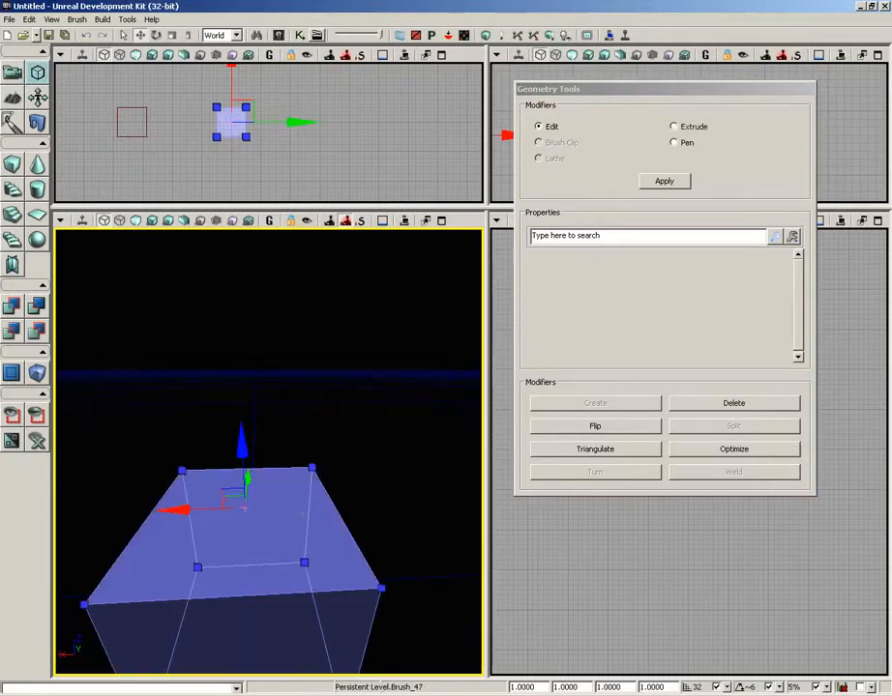
pyautogui.click(727, 406)
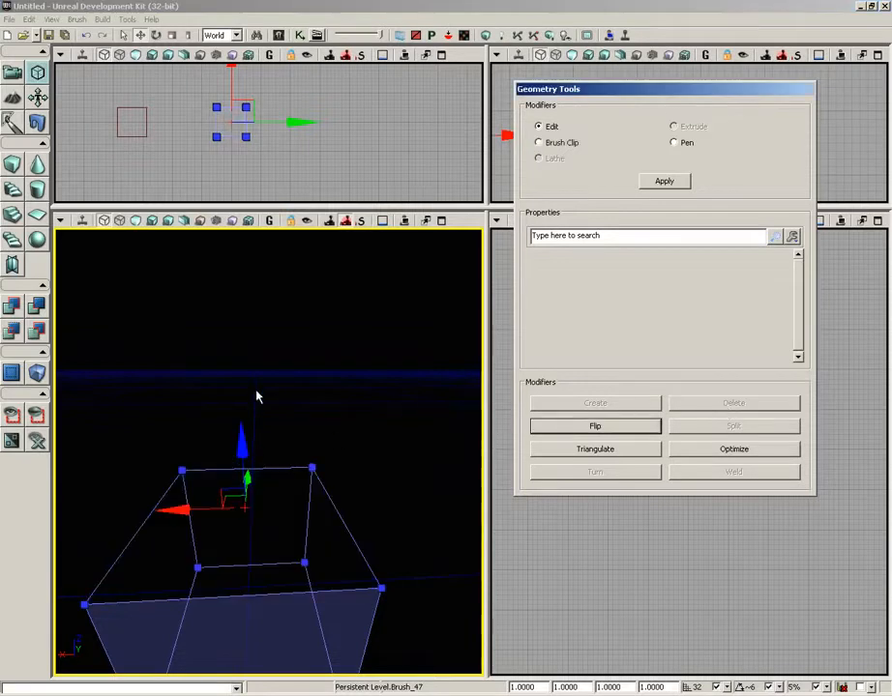
pyautogui.moveTo(302, 367); pyautogui.dragTo(301, 380, button='right')
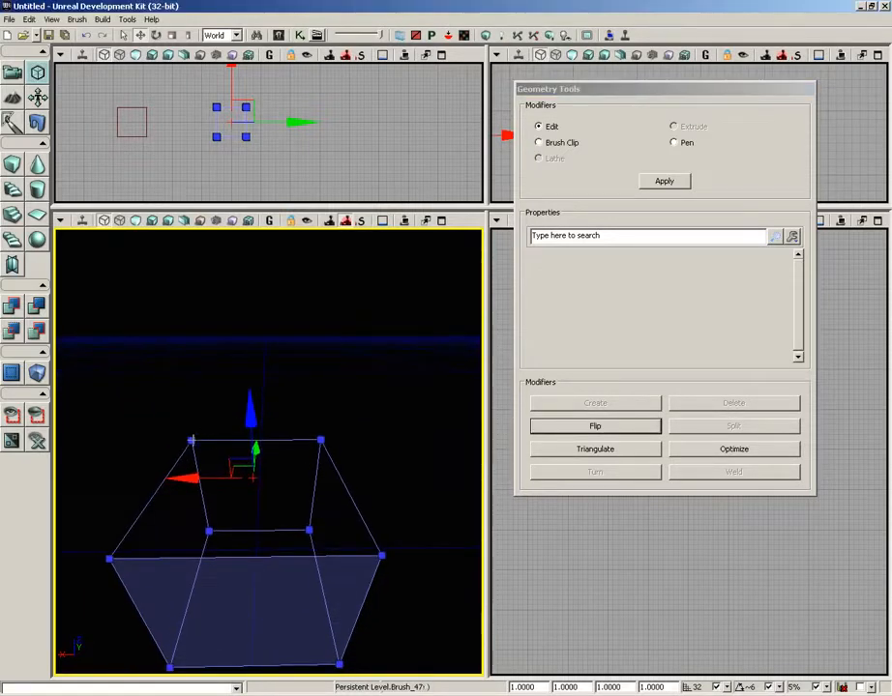
# Select the open top's four corner vertices in clockwise order, starting at the far-left corner, and create an outward-facing top face.
pyautogui.click(192, 441)
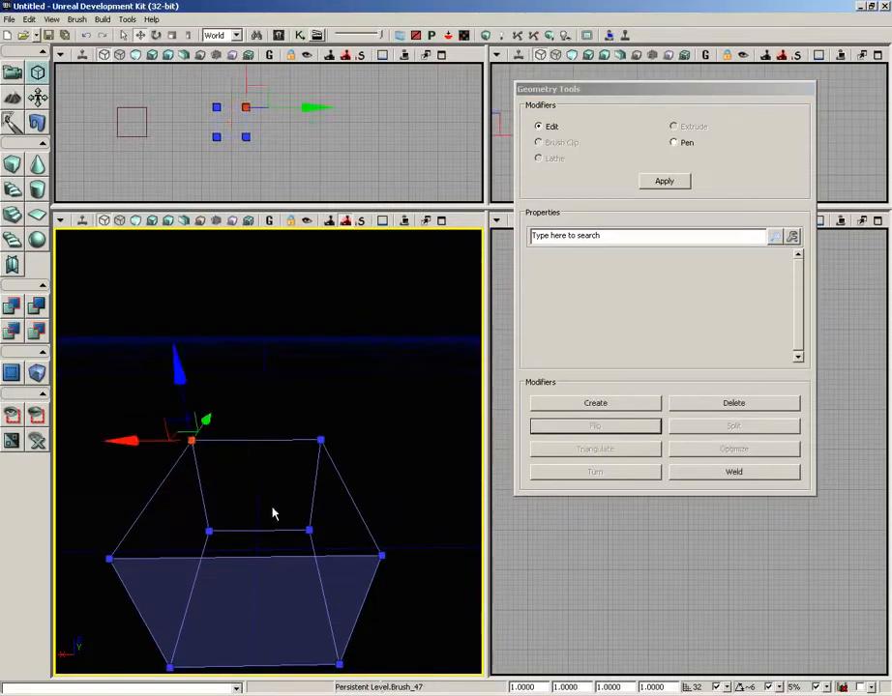
pyautogui.keyDown('ctrl'); pyautogui.click(320, 441); pyautogui.keyUp('ctrl')
pyautogui.keyDown('ctrl'); pyautogui.click(382, 556); pyautogui.keyUp('ctrl')
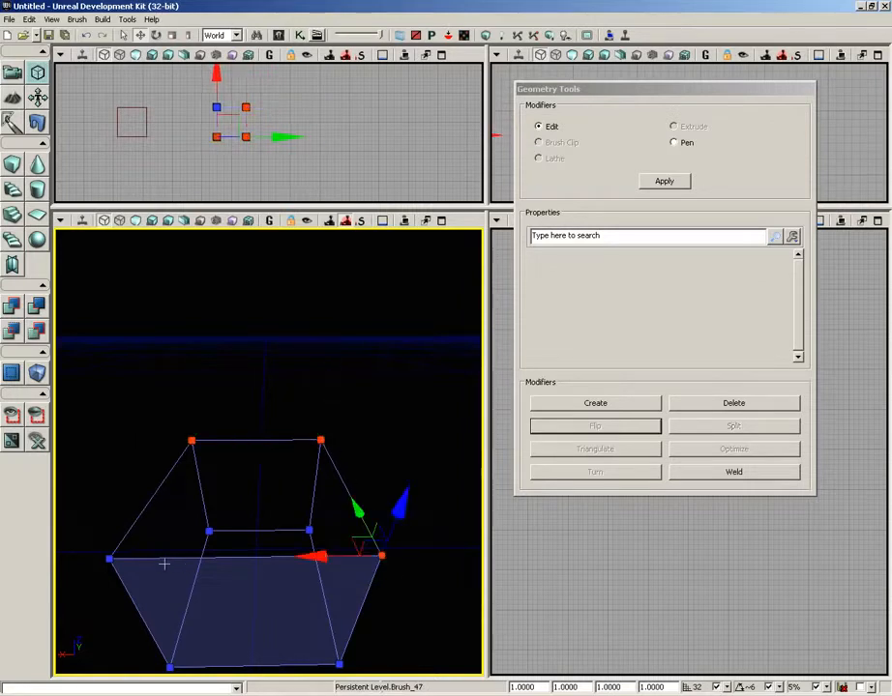
pyautogui.keyDown('ctrl'); pyautogui.click(110, 559); pyautogui.keyUp('ctrl')
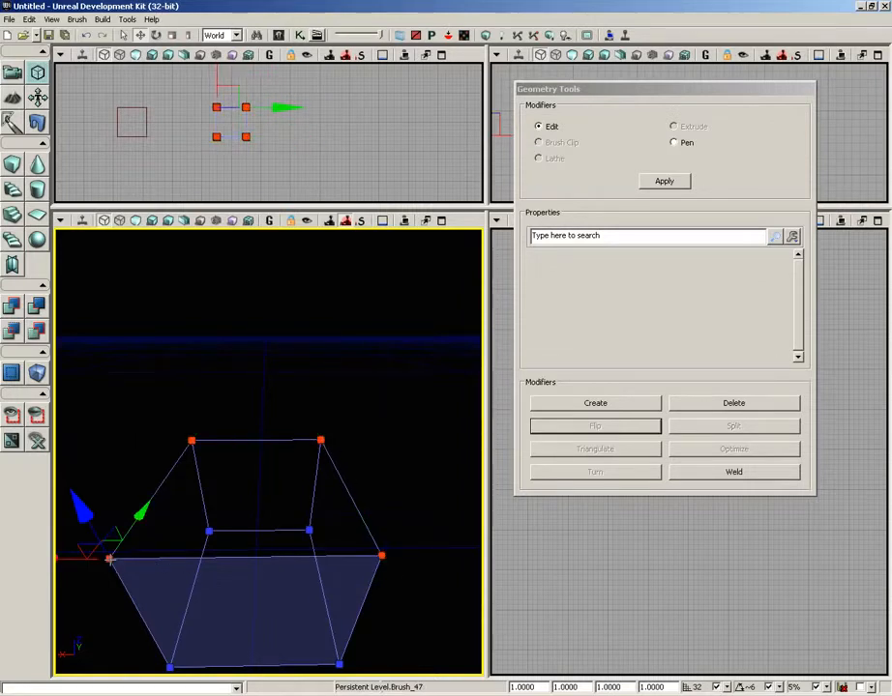
pyautogui.click(564, 405)
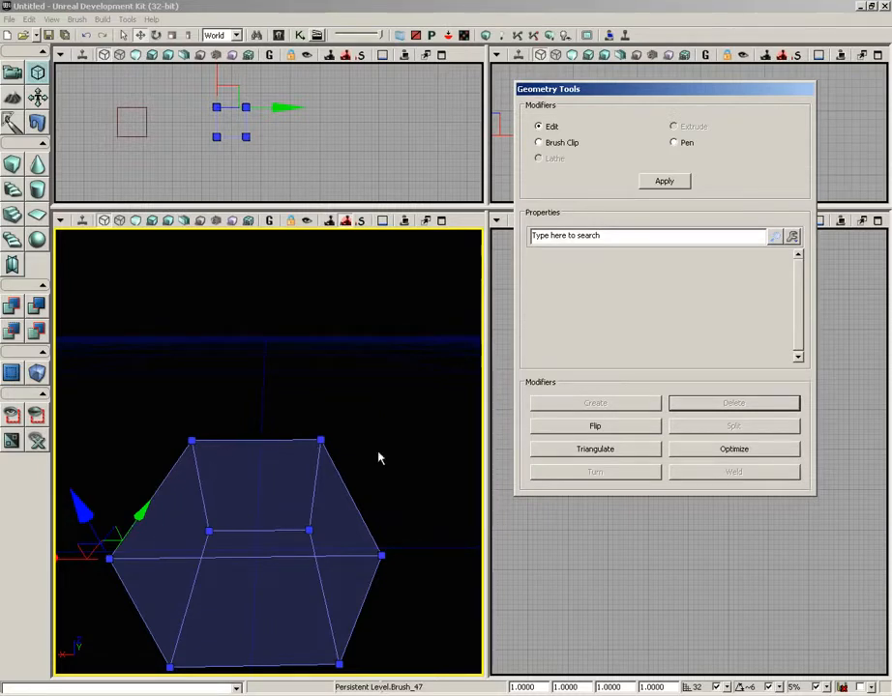
# Delete the far-right vertex of the cube's top face.
pyautogui.click(274, 487)
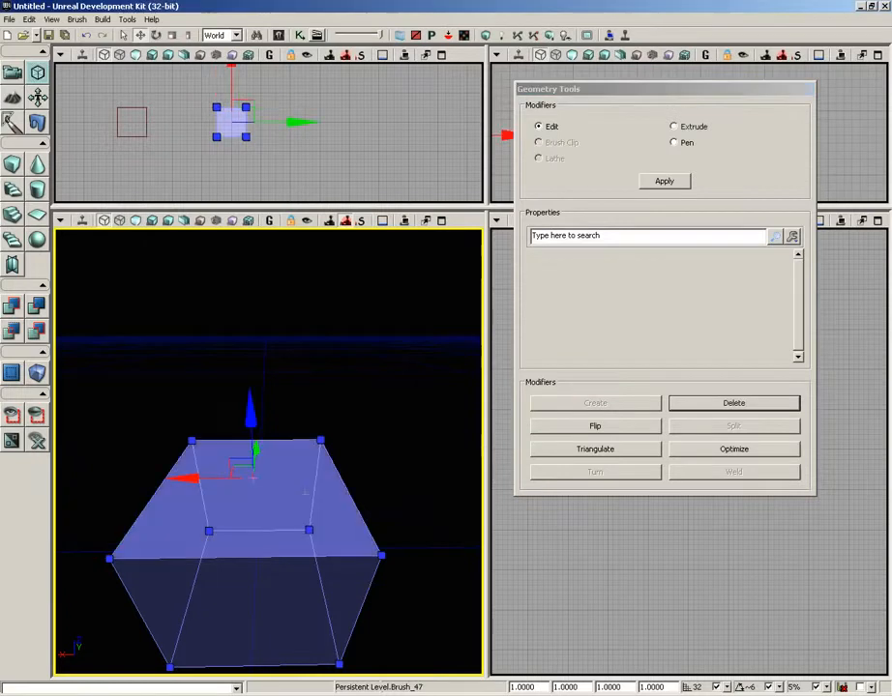
pyautogui.click(320, 441)
pyautogui.click(698, 406)
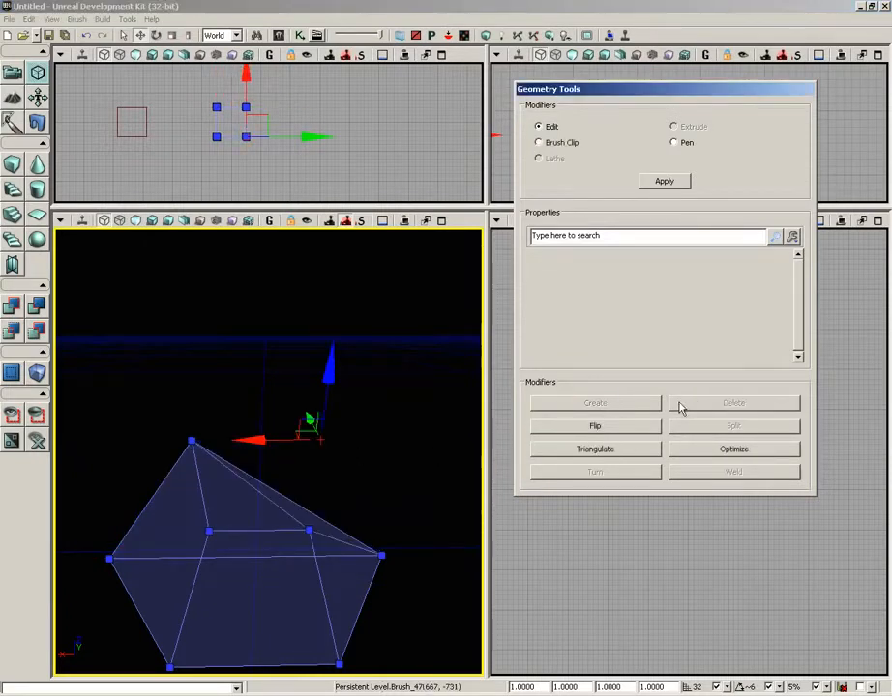
# Select the three vertices around the opening at the cut-off corner and create a triangular face to close it.
pyautogui.moveTo(401, 440)
pyautogui.mouseDown()
pyautogui.moveTo(474, 418)
pyautogui.moveTo(396, 414)
pyautogui.moveTo(396, 438)
pyautogui.mouseUp()
pyautogui.moveTo(382, 536)
pyautogui.mouseDown()
pyautogui.moveTo(382, 412)
pyautogui.moveTo(384, 506)
pyautogui.moveTo(274, 499)
pyautogui.moveTo(286, 524)
pyautogui.moveTo(329, 514)
pyautogui.moveTo(364, 530)
pyautogui.mouseUp()
pyautogui.moveTo(212, 569)
pyautogui.mouseDown()
pyautogui.moveTo(392, 513)
pyautogui.moveTo(290, 466)
pyautogui.mouseUp()
pyautogui.click(119, 358)
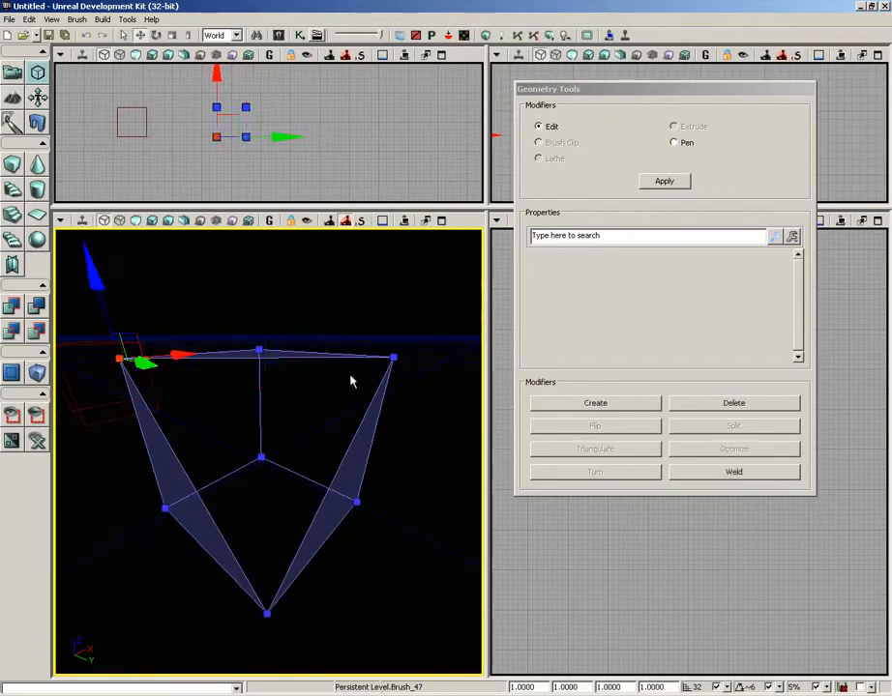
pyautogui.keyDown('ctrl'); pyautogui.click(393, 357); pyautogui.keyUp('ctrl')
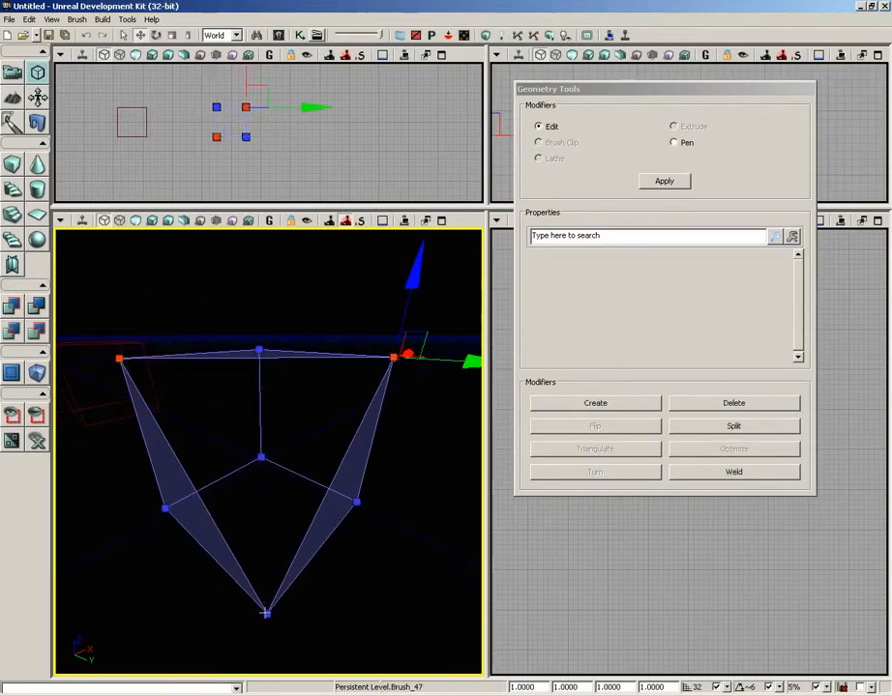
pyautogui.click(570, 404)
pyautogui.moveTo(462, 472)
pyautogui.mouseDown()
pyautogui.moveTo(447, 499)
pyautogui.moveTo(420, 381)
pyautogui.moveTo(262, 384)
pyautogui.moveTo(441, 466)
pyautogui.moveTo(324, 462)
pyautogui.moveTo(368, 508)
pyautogui.mouseUp()
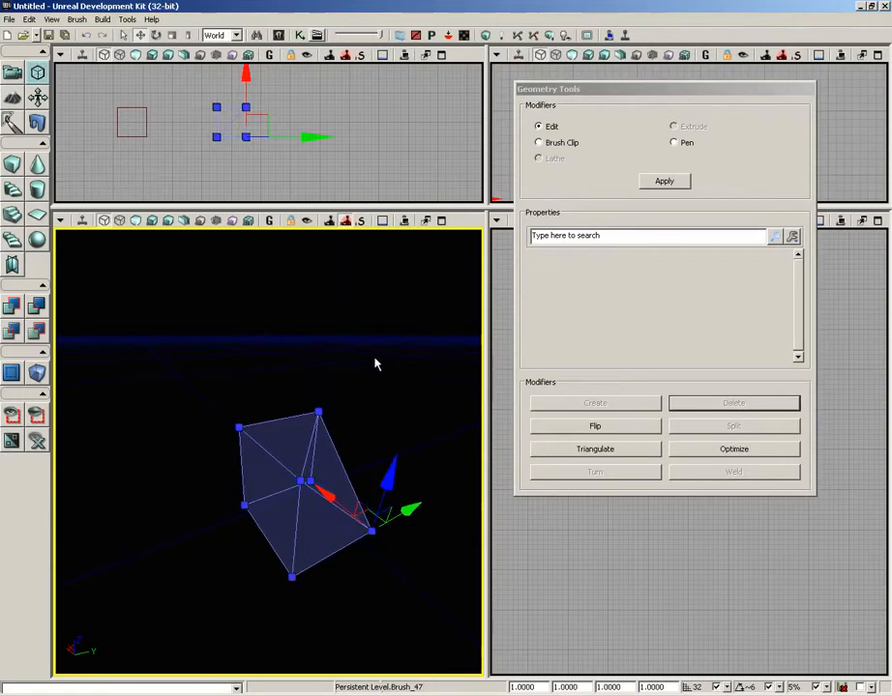
pyautogui.moveTo(382, 364)
pyautogui.mouseDown()
pyautogui.moveTo(270, 370)
pyautogui.moveTo(54, 470)
pyautogui.mouseUp()
pyautogui.moveTo(313, 228)
pyautogui.mouseDown()
pyautogui.moveTo(284, 314)
pyautogui.moveTo(389, 340)
pyautogui.mouseUp()
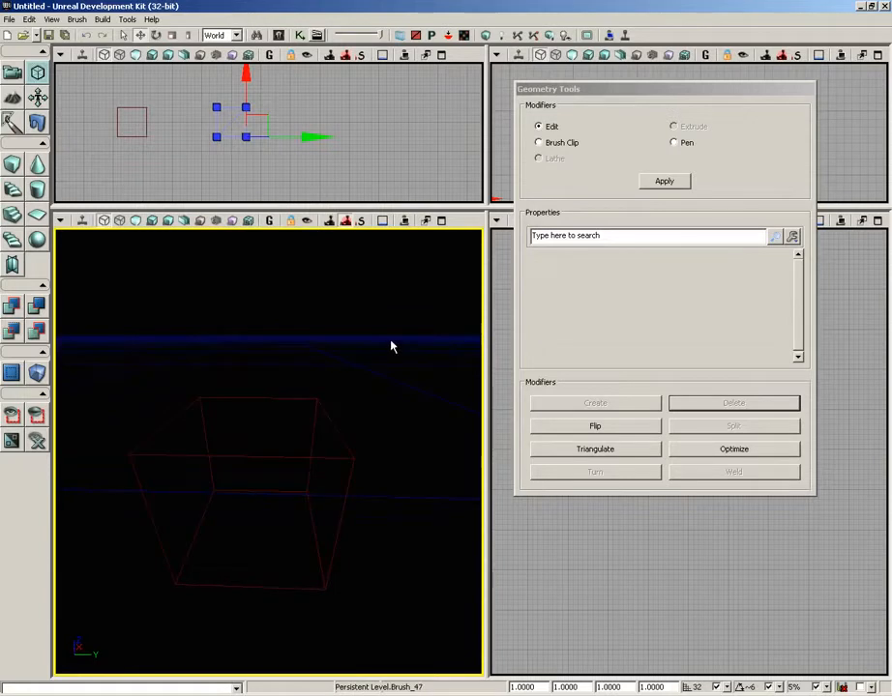
# Add a new cube at the builder brush, move the builder brush away from it along negative Y, and select the new cube.
pyautogui.click(267, 394)
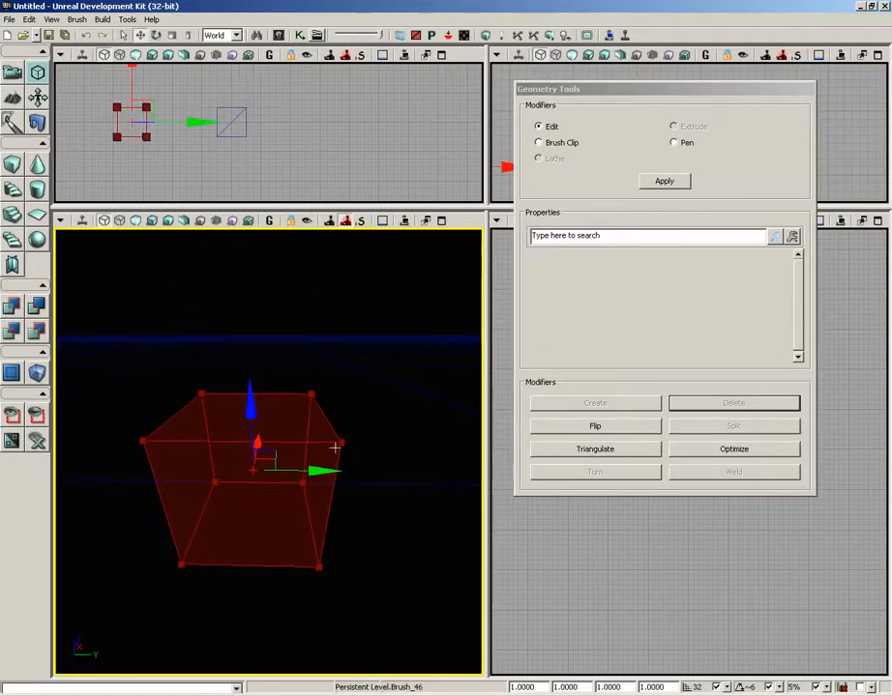
pyautogui.moveTo(324, 472); pyautogui.dragTo(52, 444)
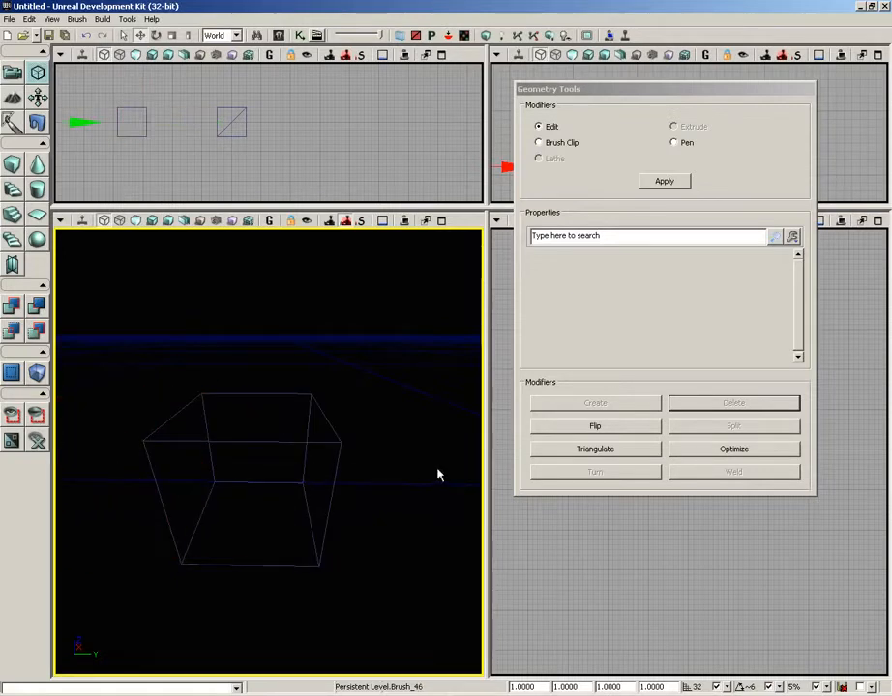
pyautogui.click(295, 443)
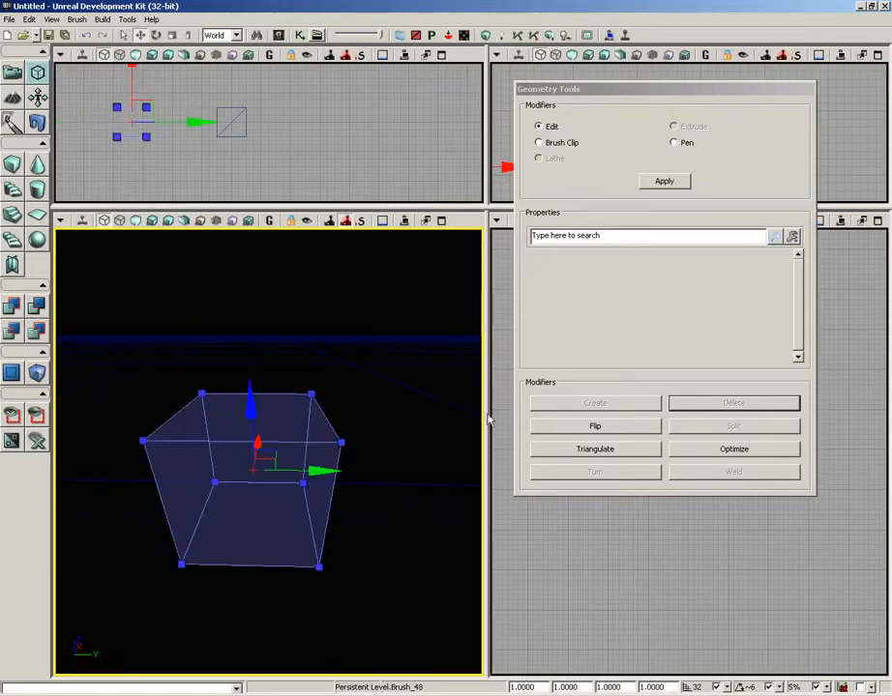
# Weld the cube's far-left top vertex to its far-right top vertex, selecting the far-right one first.
pyautogui.click(310, 394)
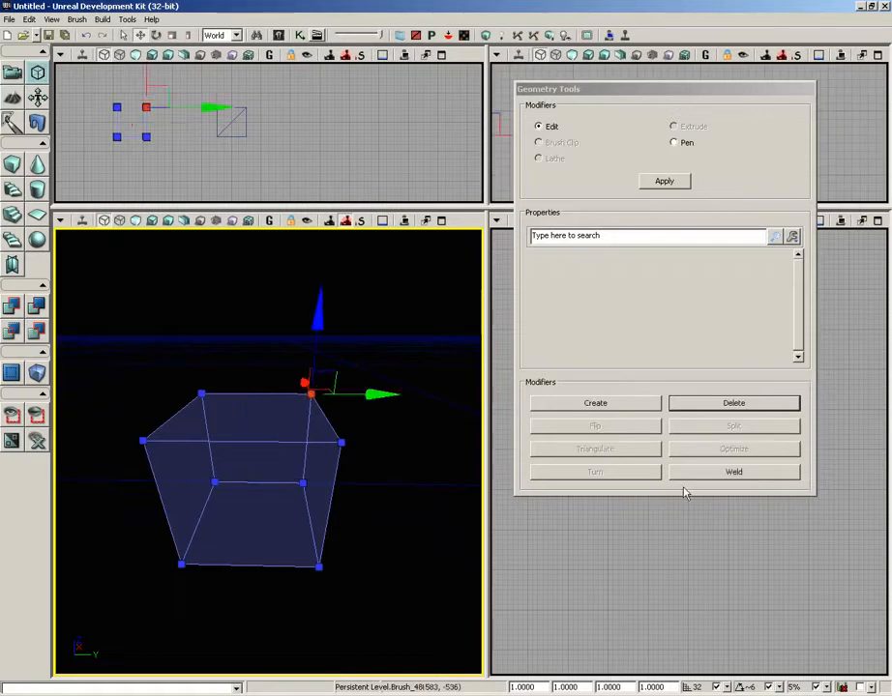
pyautogui.moveTo(431, 435); pyautogui.dragTo(427, 392)
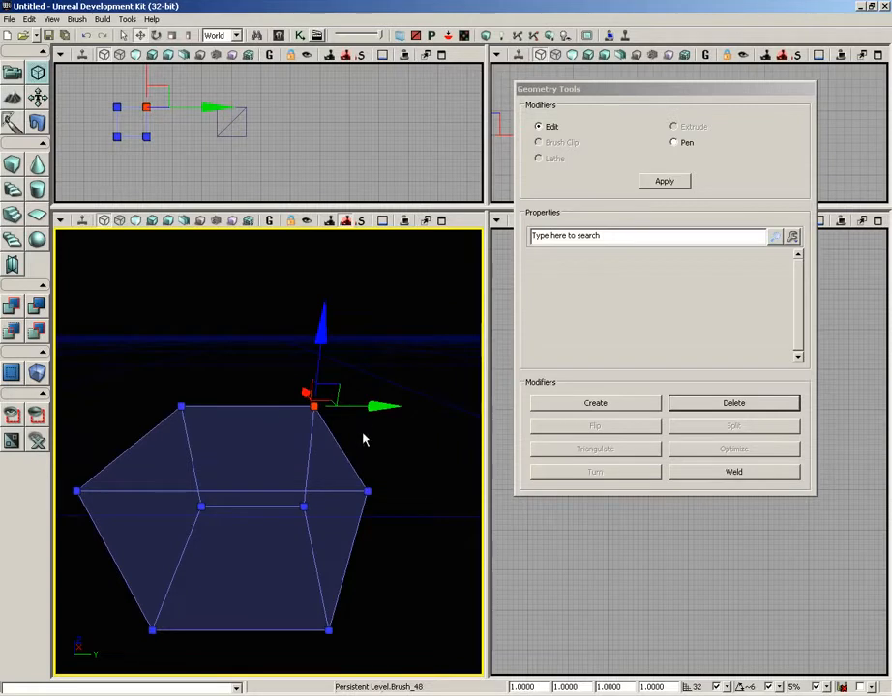
pyautogui.keyDown('ctrl'); pyautogui.click(180, 408); pyautogui.keyUp('ctrl')
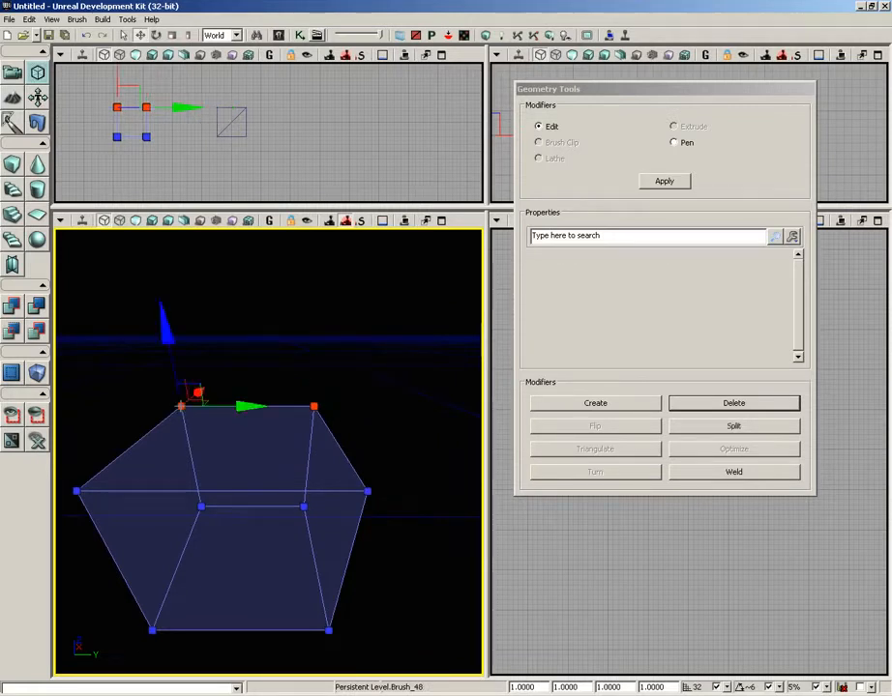
pyautogui.click(720, 473)
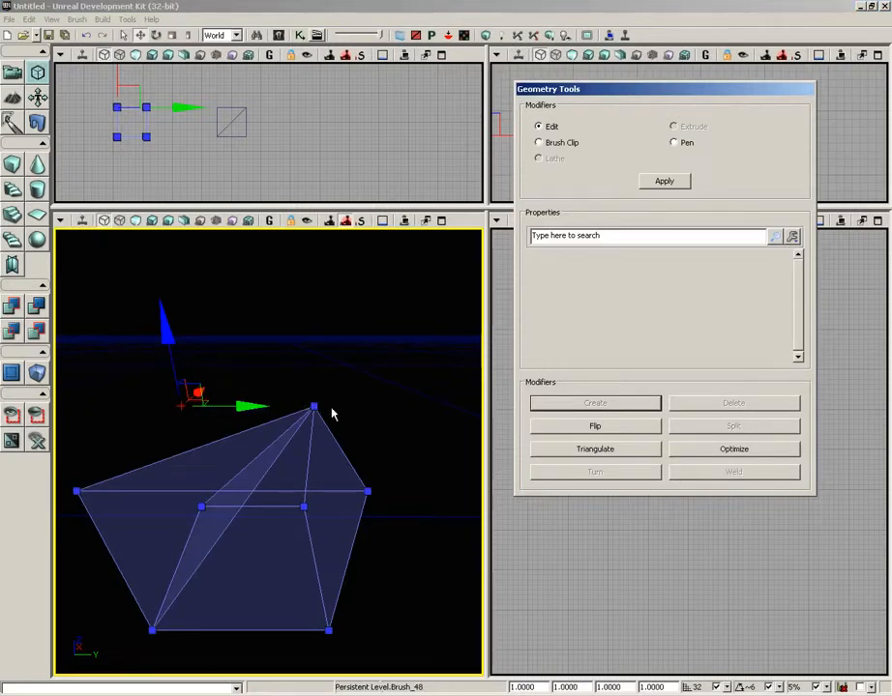
# Weld the near-left top vertex to the near-right top vertex, selecting the near-right one first.
pyautogui.moveTo(305, 505)
pyautogui.mouseDown()
pyautogui.moveTo(377, 432)
pyautogui.moveTo(356, 459)
pyautogui.mouseUp()
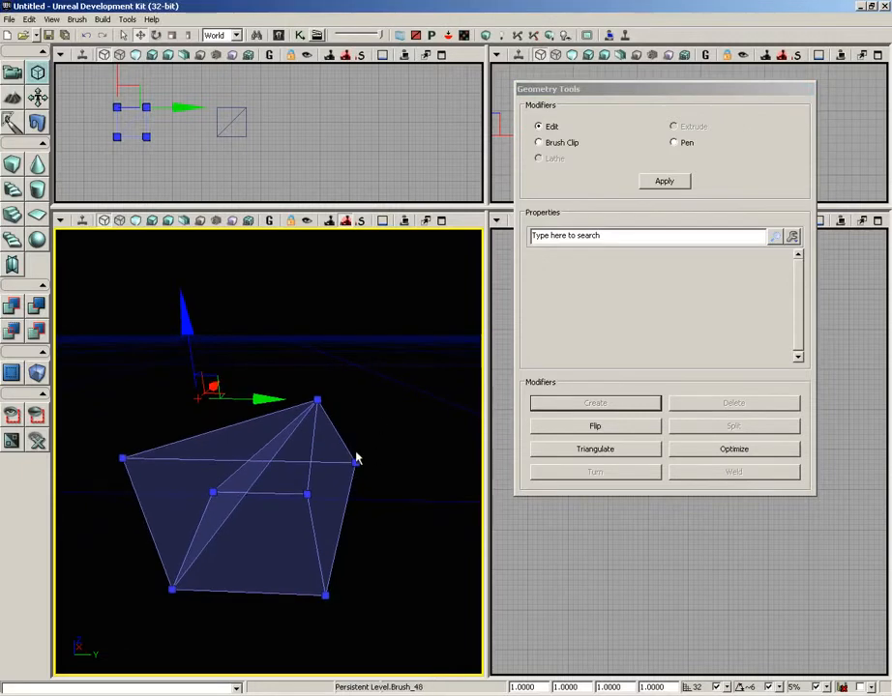
pyautogui.click(356, 464)
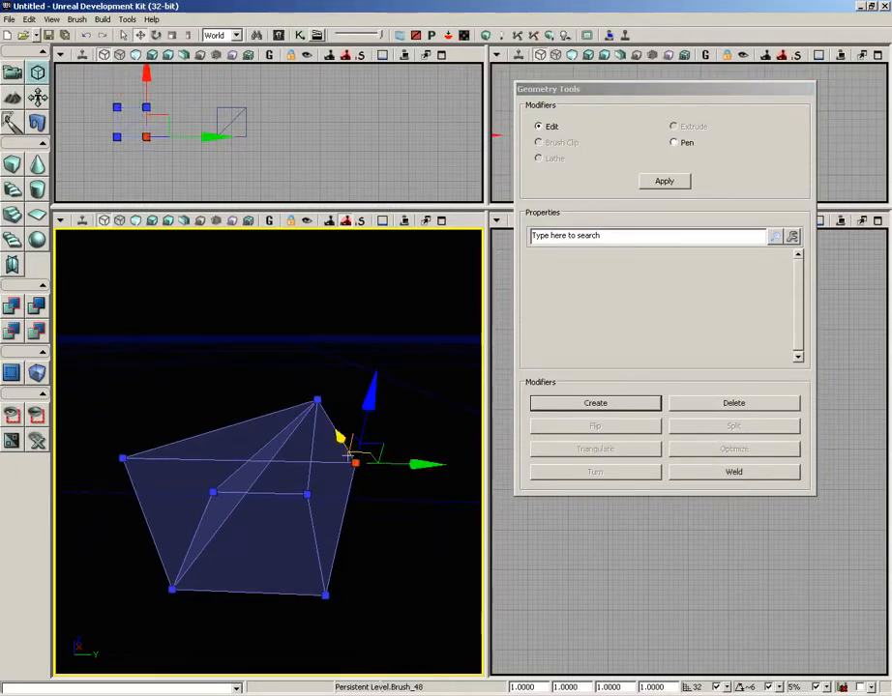
pyautogui.keyDown('ctrl'); pyautogui.click(122, 458); pyautogui.keyUp('ctrl')
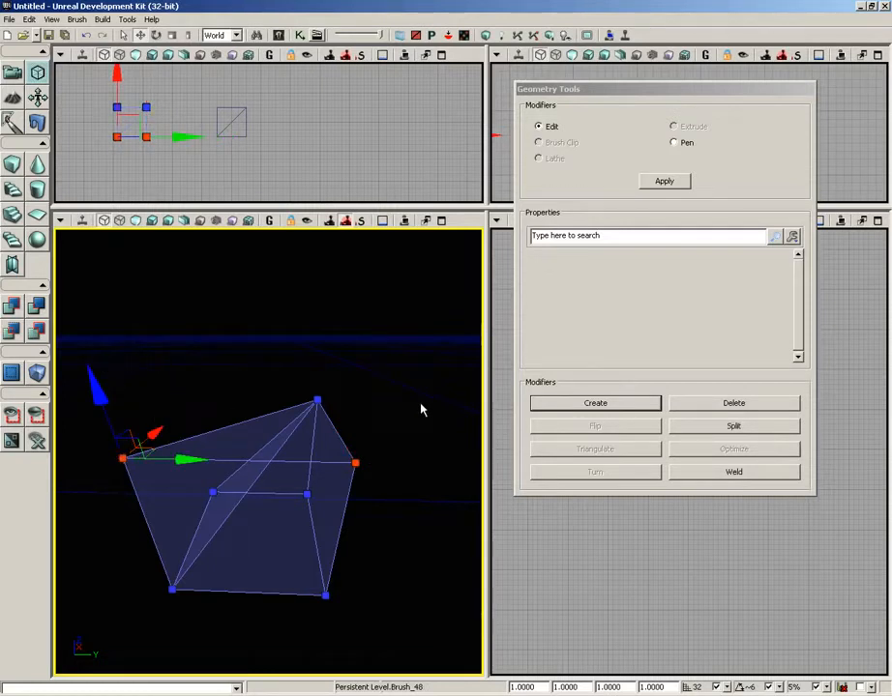
pyautogui.click(732, 472)
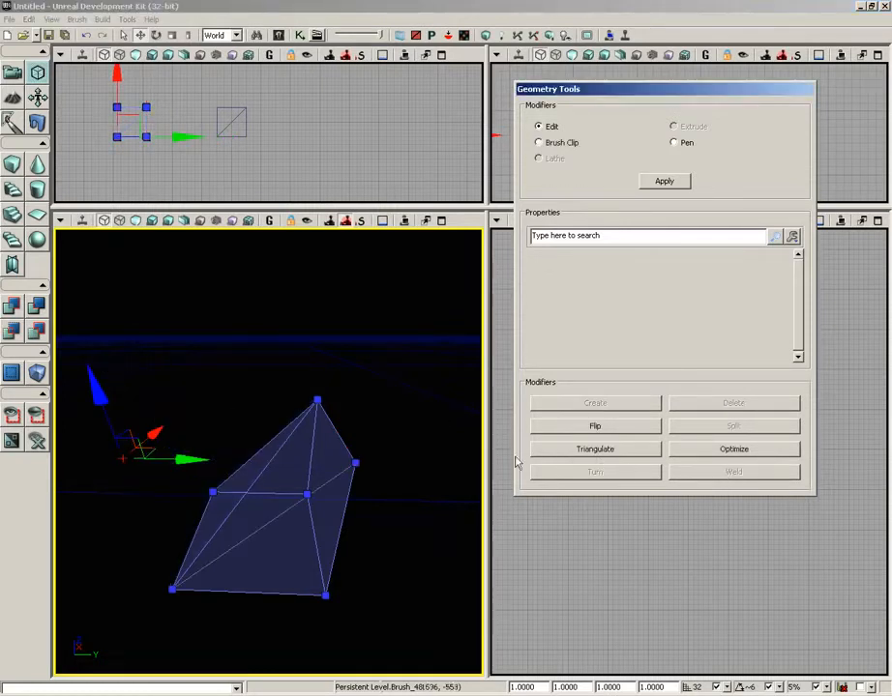
# Select the red builder brush cube and split it in half across one of its X-direction top edges.
pyautogui.moveTo(388, 410)
pyautogui.mouseDown()
pyautogui.moveTo(354, 436)
pyautogui.moveTo(295, 428)
pyautogui.moveTo(303, 453)
pyautogui.mouseUp()
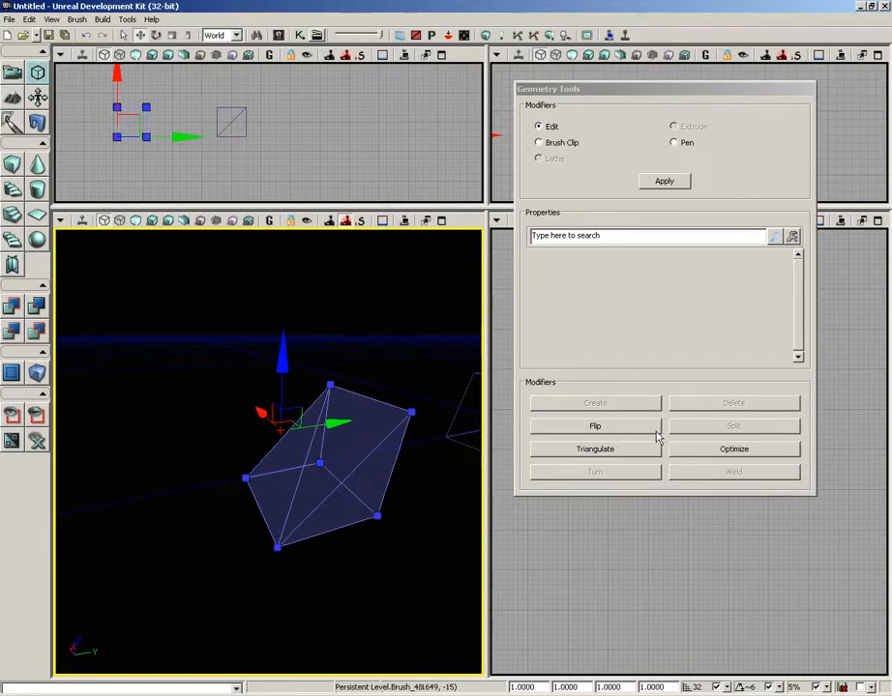
pyautogui.moveTo(372, 510)
pyautogui.mouseDown()
pyautogui.moveTo(445, 543)
pyautogui.moveTo(485, 408)
pyautogui.moveTo(287, 370)
pyautogui.moveTo(331, 542)
pyautogui.mouseUp()
pyautogui.moveTo(215, 455)
pyautogui.mouseDown()
pyautogui.moveTo(54, 477)
pyautogui.moveTo(58, 231)
pyautogui.mouseUp()
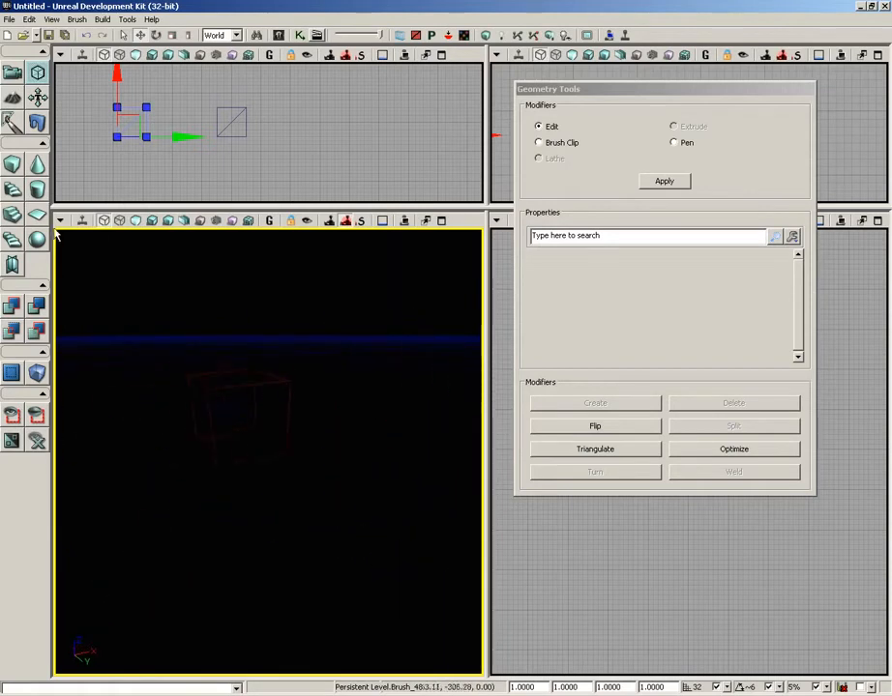
pyautogui.click(250, 464)
pyautogui.moveTo(403, 385)
pyautogui.mouseDown(button='right')
pyautogui.moveTo(398, 410)
pyautogui.moveTo(384, 364)
pyautogui.mouseUp(button='right')
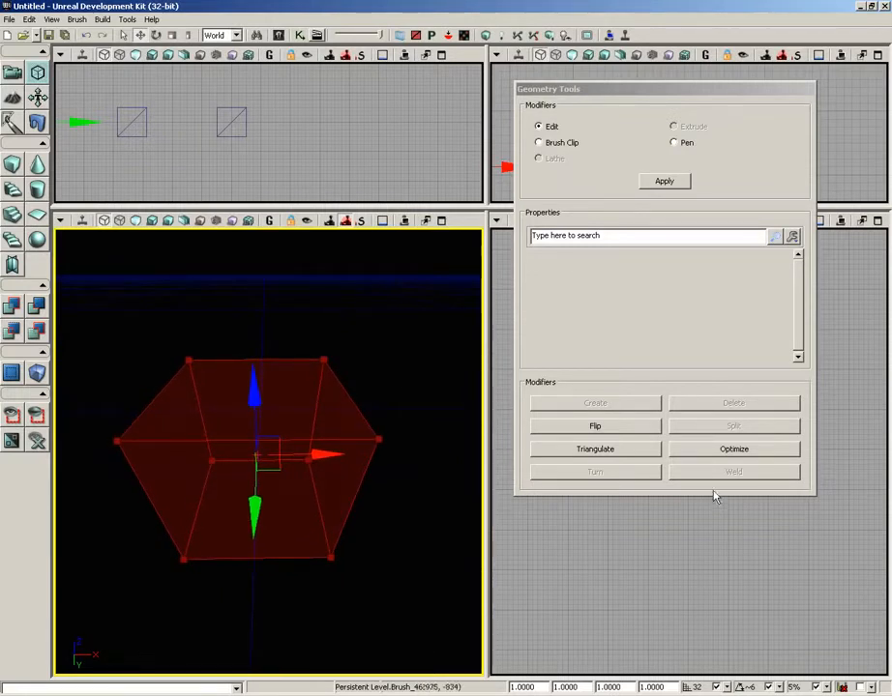
pyautogui.click(247, 359)
pyautogui.moveTo(369, 276)
pyautogui.mouseDown()
pyautogui.moveTo(388, 279)
pyautogui.moveTo(299, 274)
pyautogui.moveTo(255, 235)
pyautogui.moveTo(293, 232)
pyautogui.moveTo(281, 233)
pyautogui.mouseUp()
pyautogui.moveTo(358, 302); pyautogui.dragTo(458, 352)
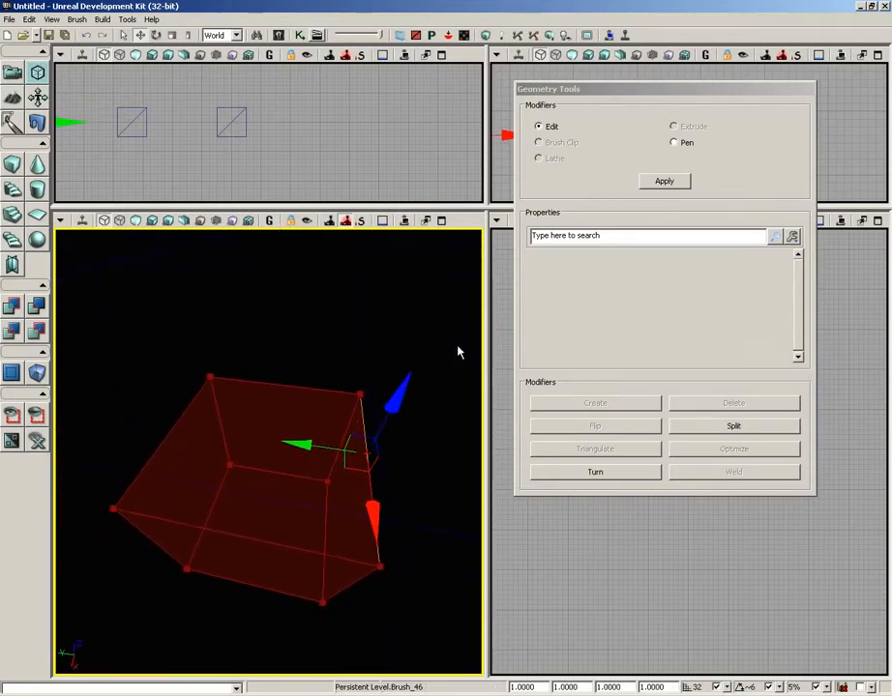
pyautogui.click(697, 426)
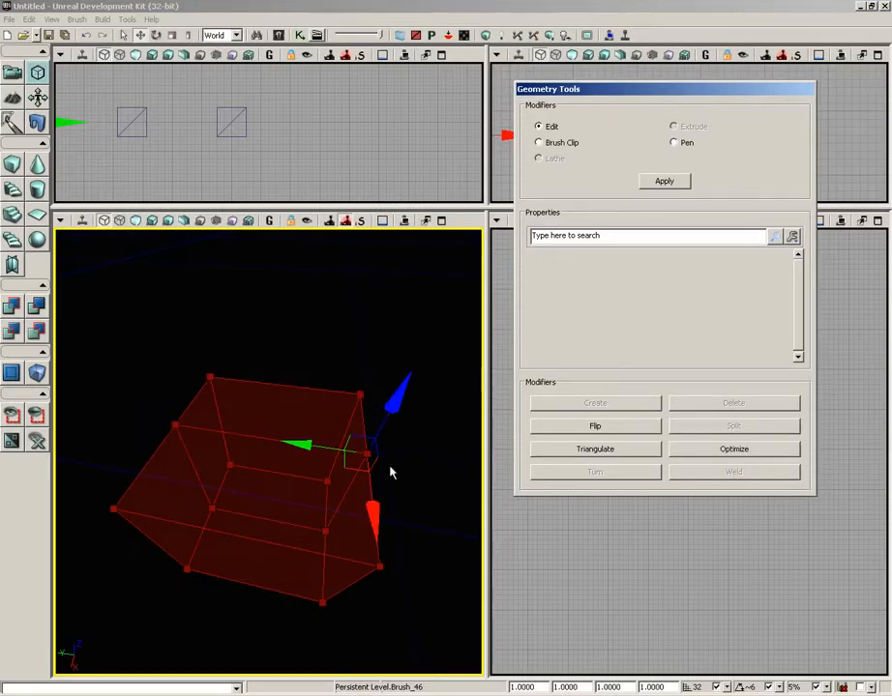
# Select the new middle edge across the builder brush's top and raise it about 160 units along Z to form a ridge.
pyautogui.moveTo(389, 472)
pyautogui.mouseDown()
pyautogui.moveTo(316, 504)
pyautogui.moveTo(315, 492)
pyautogui.moveTo(387, 490)
pyautogui.moveTo(358, 478)
pyautogui.mouseUp()
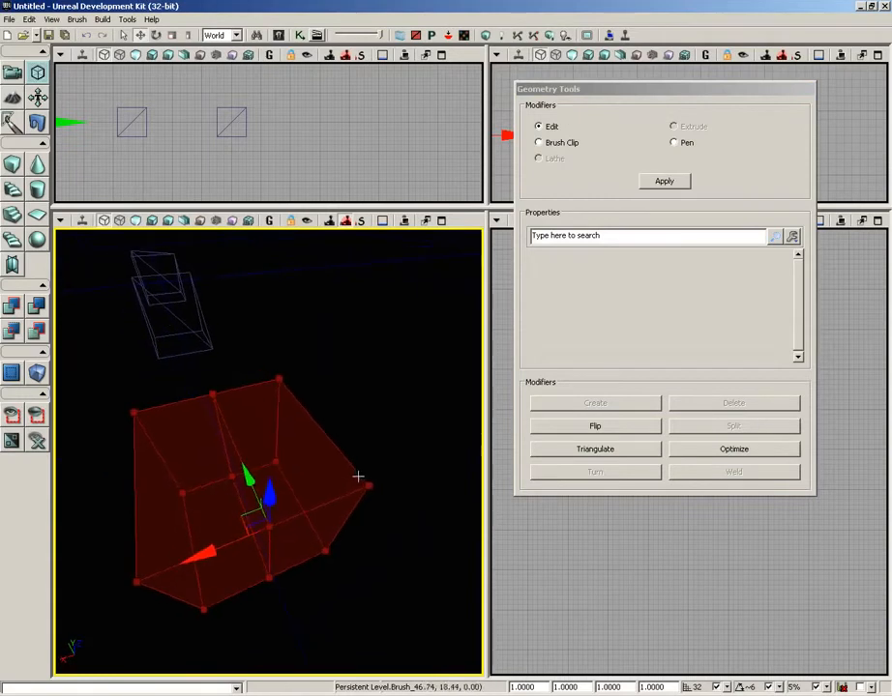
pyautogui.click(235, 445)
pyautogui.click(235, 445)
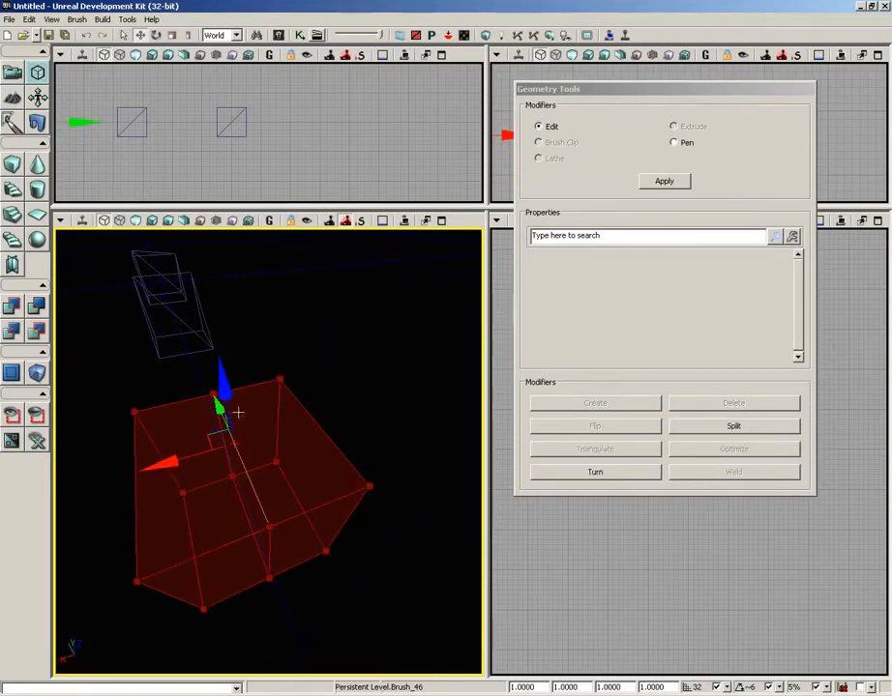
pyautogui.moveTo(361, 398)
pyautogui.mouseDown(button='right')
pyautogui.moveTo(333, 354)
pyautogui.moveTo(325, 423)
pyautogui.moveTo(323, 328)
pyautogui.mouseUp(button='right')
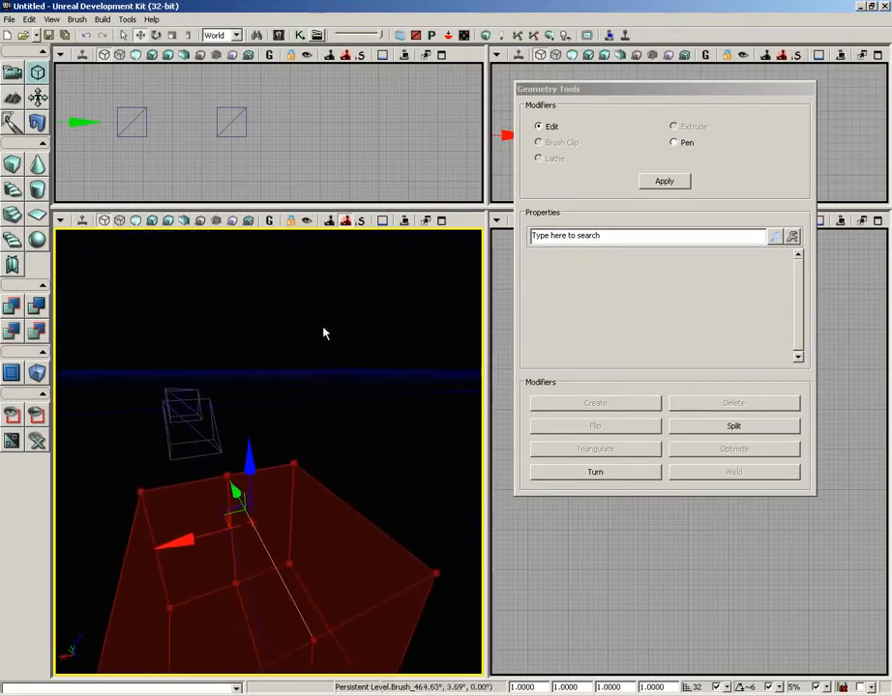
pyautogui.moveTo(259, 474); pyautogui.dragTo(253, 386)
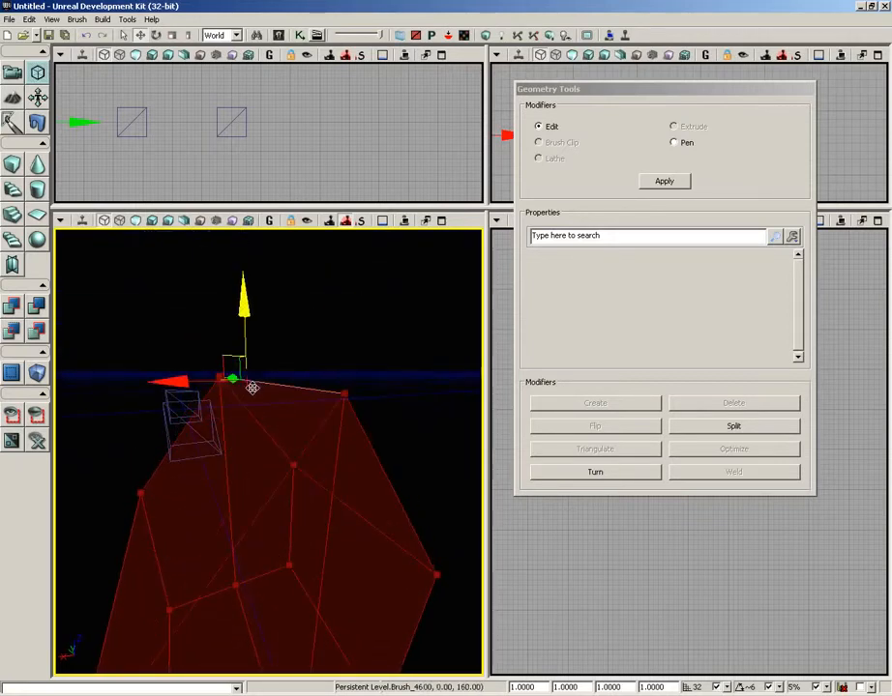
# Select the raised ridge edge of the builder brush and split the brush across it.
pyautogui.moveTo(411, 442)
pyautogui.mouseDown()
pyautogui.moveTo(440, 518)
pyautogui.moveTo(368, 518)
pyautogui.moveTo(434, 542)
pyautogui.moveTo(211, 527)
pyautogui.moveTo(449, 427)
pyautogui.mouseUp()
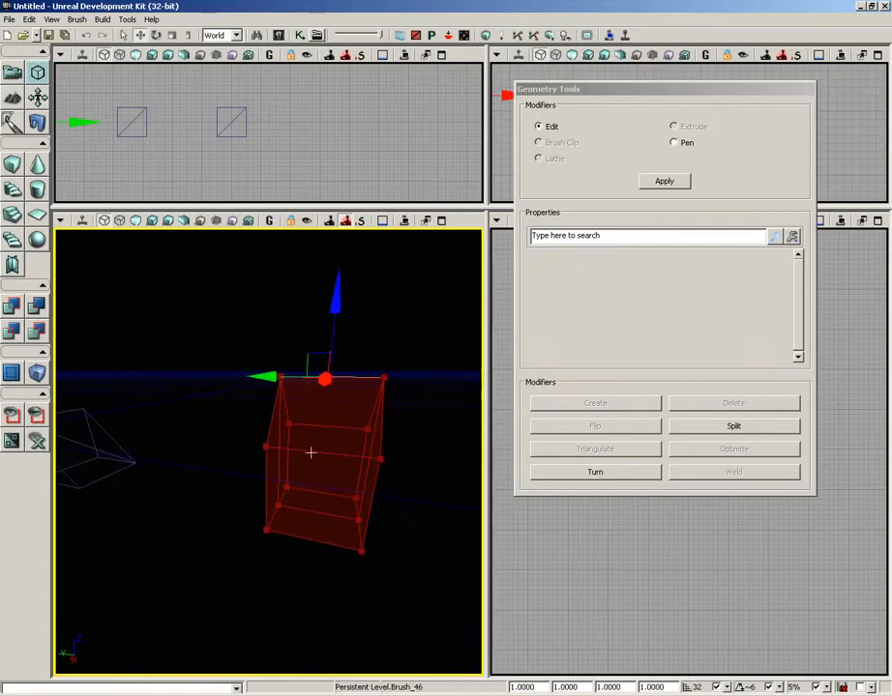
pyautogui.click(362, 379)
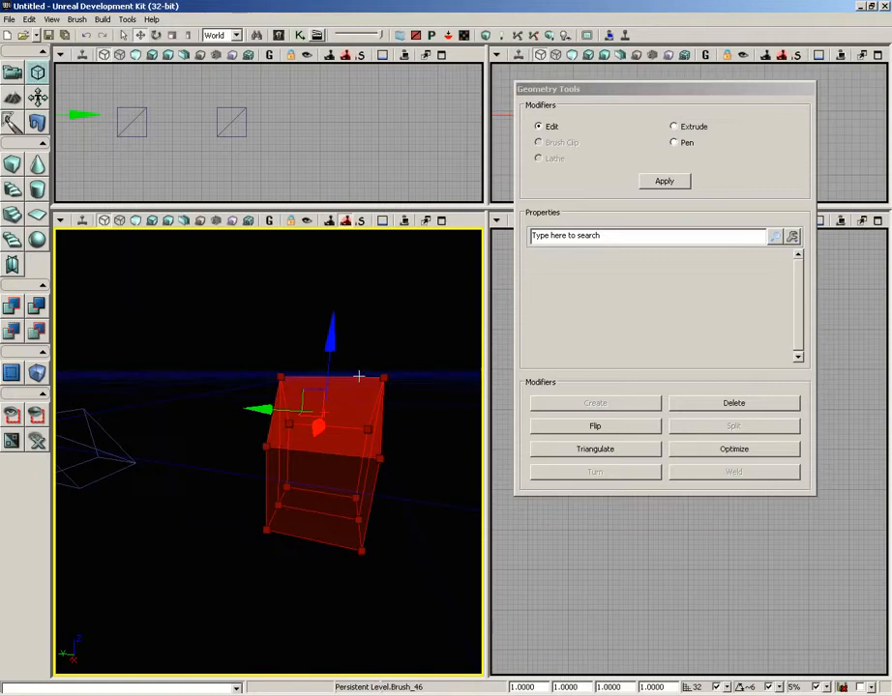
pyautogui.doubleClick(360, 377)
pyautogui.moveTo(360, 375)
pyautogui.mouseDown()
pyautogui.moveTo(365, 292)
pyautogui.moveTo(361, 366)
pyautogui.mouseUp()
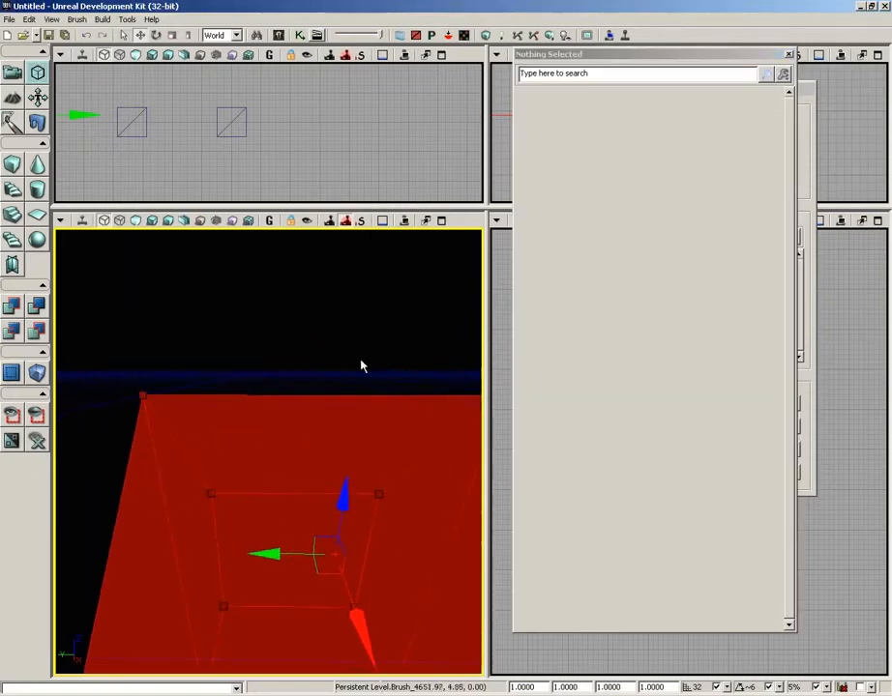
pyautogui.click(284, 385)
pyautogui.click(284, 394)
pyautogui.click(283, 395)
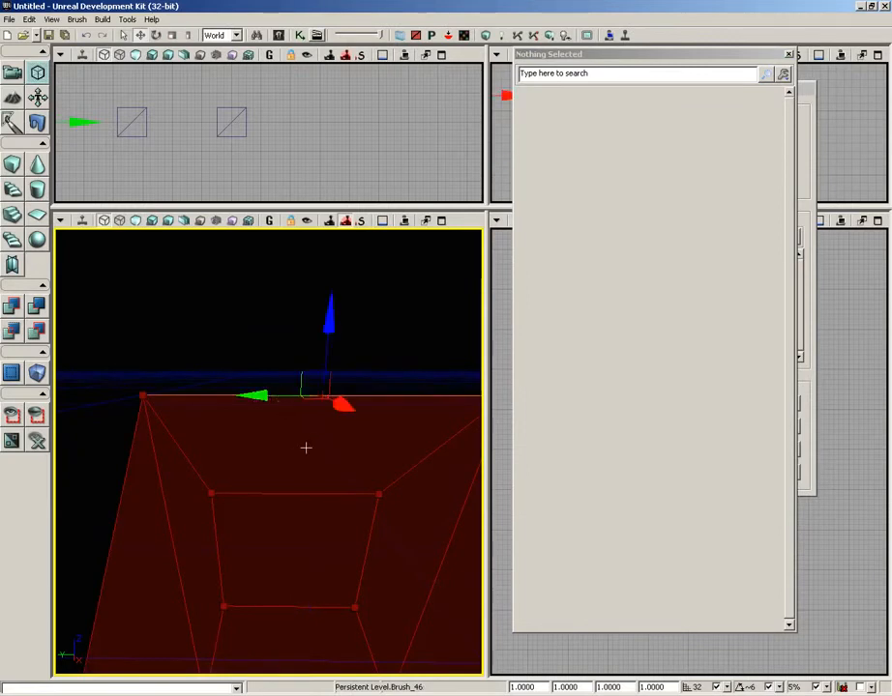
pyautogui.click(788, 54)
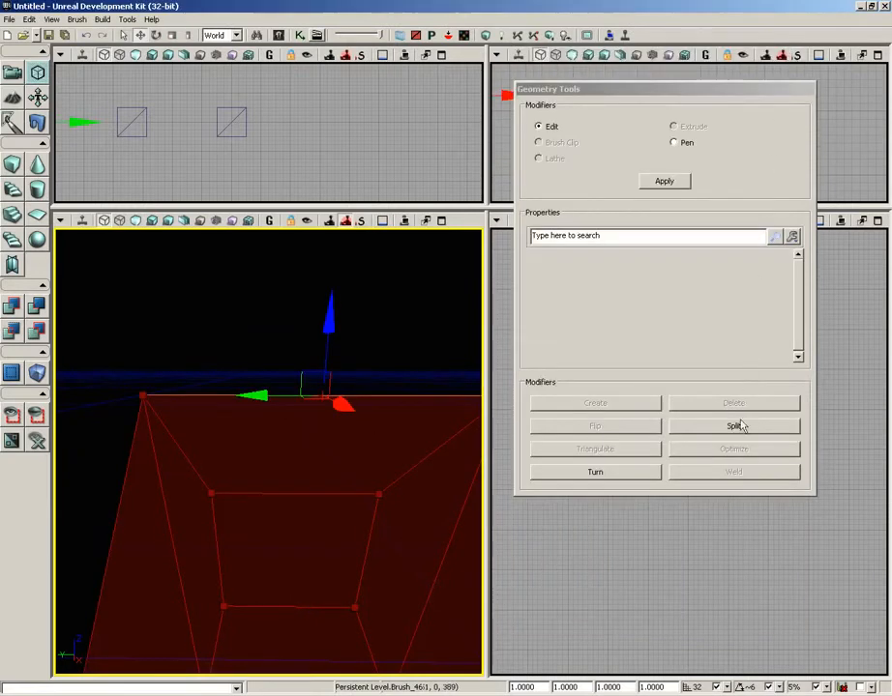
pyautogui.click(733, 426)
# Select the new vertex in the middle of the ridge and raise it along Z to form a peak.
pyautogui.moveTo(424, 362); pyautogui.dragTo(396, 432)
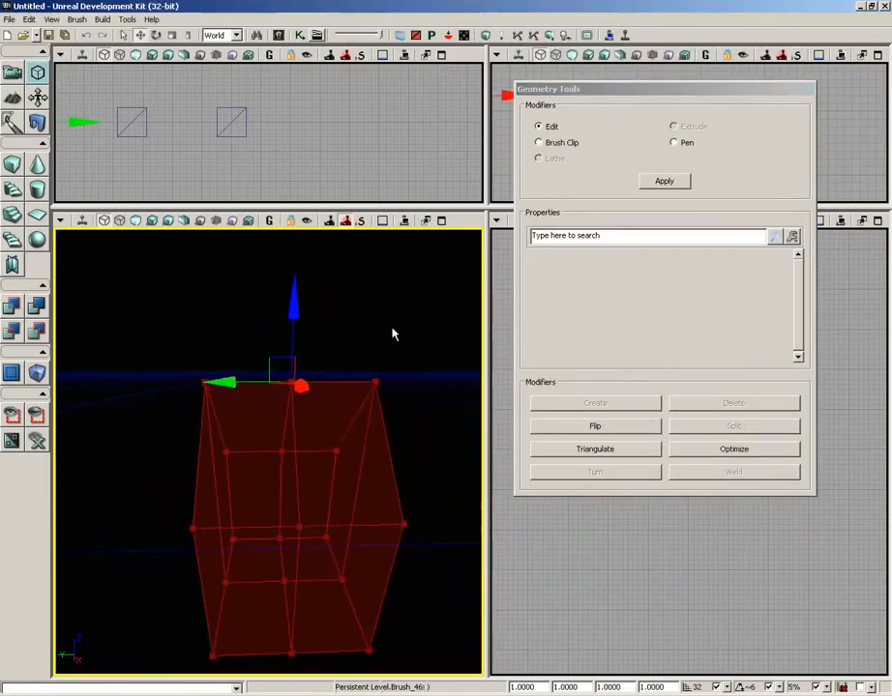
pyautogui.click(288, 380)
pyautogui.click(294, 383)
pyautogui.click(293, 383)
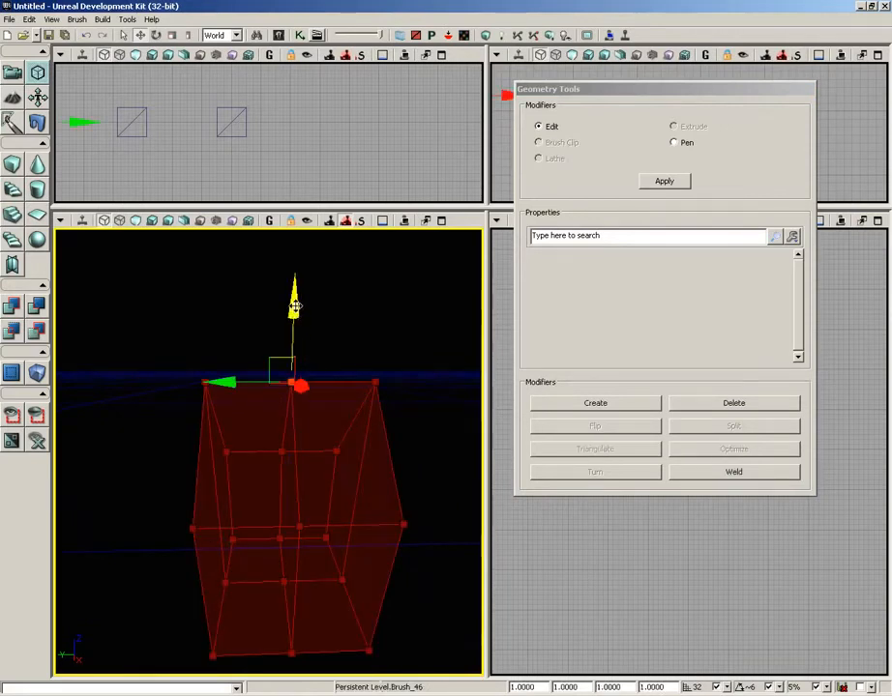
pyautogui.moveTo(296, 307); pyautogui.dragTo(297, 238)
# Select the diagonal edge on the slanted face of the welded blue brush and turn it to connect the opposite corners.
pyautogui.moveTo(242, 389)
pyautogui.mouseDown()
pyautogui.moveTo(272, 391)
pyautogui.moveTo(260, 430)
pyautogui.moveTo(88, 393)
pyautogui.moveTo(225, 297)
pyautogui.moveTo(85, 294)
pyautogui.moveTo(75, 417)
pyautogui.mouseUp()
pyautogui.moveTo(303, 412); pyautogui.dragTo(77, 423, button='right')
pyautogui.moveTo(303, 412)
pyautogui.mouseDown()
pyautogui.moveTo(273, 545)
pyautogui.moveTo(219, 585)
pyautogui.moveTo(344, 437)
pyautogui.mouseUp()
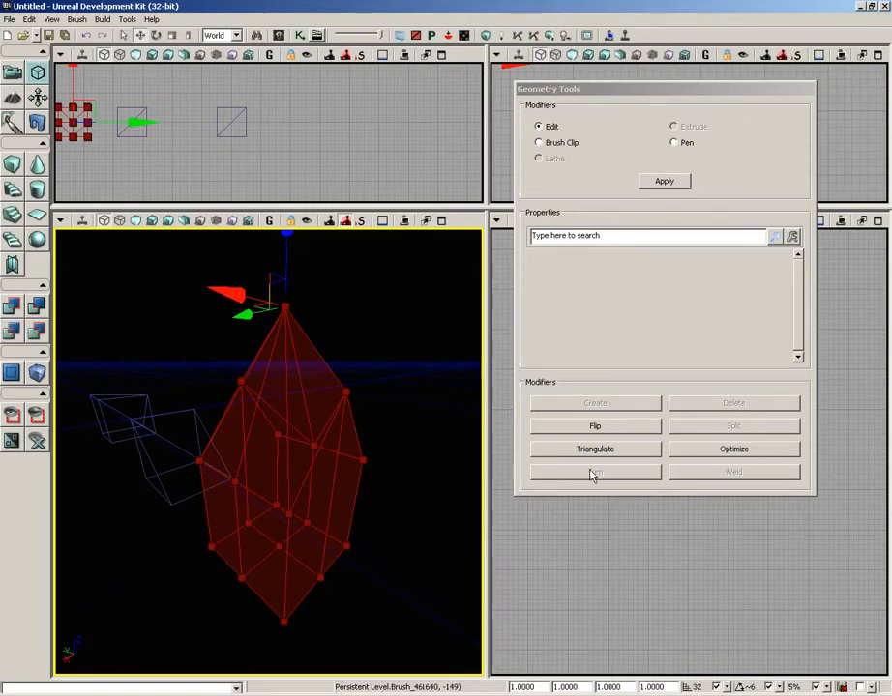
pyautogui.moveTo(400, 517)
pyautogui.mouseDown()
pyautogui.moveTo(397, 485)
pyautogui.moveTo(283, 470)
pyautogui.moveTo(143, 468)
pyautogui.moveTo(96, 387)
pyautogui.moveTo(88, 276)
pyautogui.moveTo(214, 305)
pyautogui.moveTo(178, 281)
pyautogui.mouseUp()
pyautogui.click(311, 489)
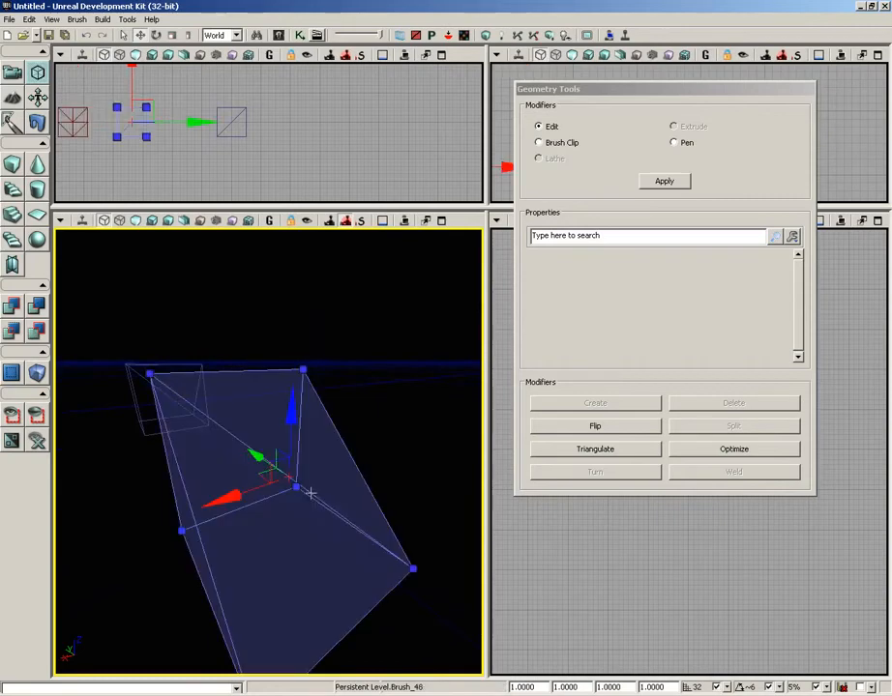
pyautogui.click(312, 496)
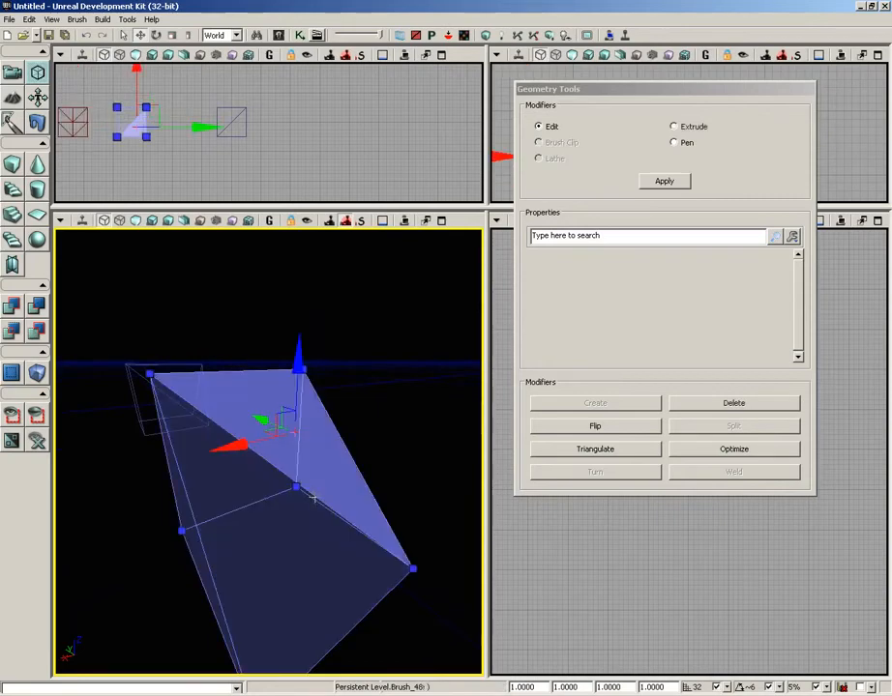
pyautogui.click(314, 497)
pyautogui.click(317, 497)
pyautogui.click(317, 497)
pyautogui.moveTo(371, 383)
pyautogui.mouseDown(button='right')
pyautogui.moveTo(352, 395)
pyautogui.moveTo(370, 393)
pyautogui.mouseUp(button='right')
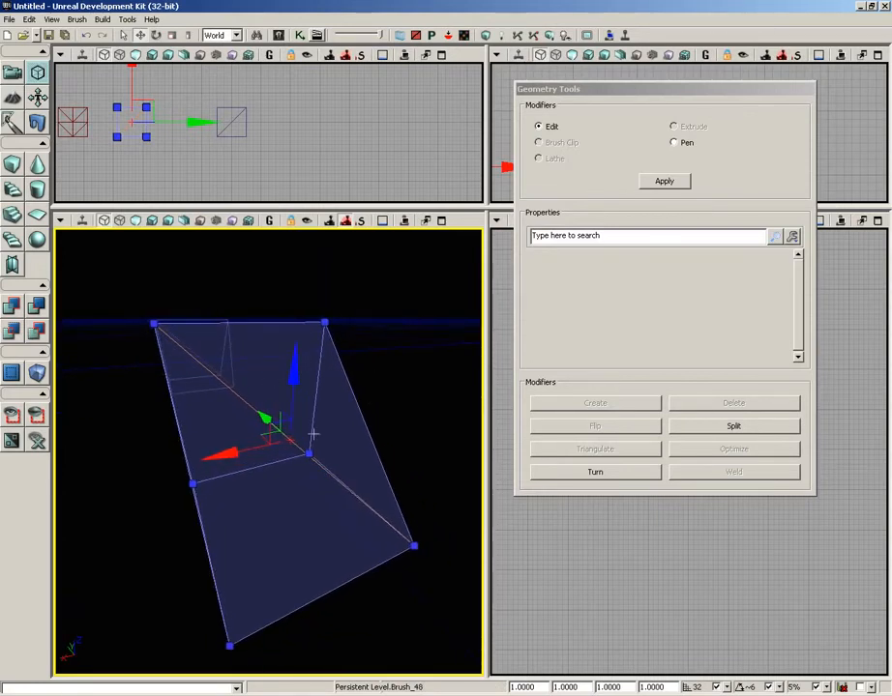
pyautogui.moveTo(414, 390); pyautogui.dragTo(446, 414, button='right')
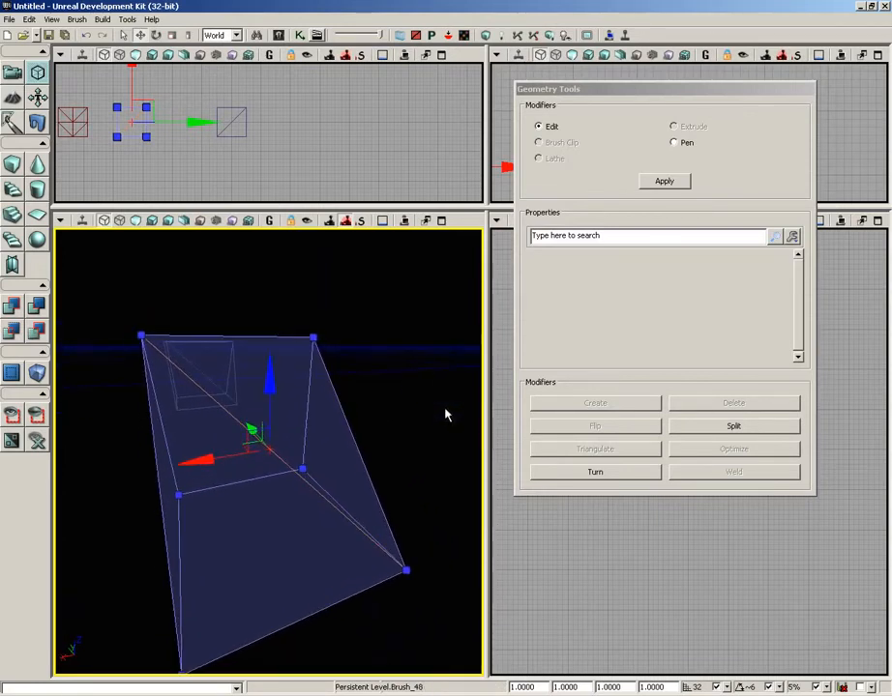
pyautogui.click(555, 474)
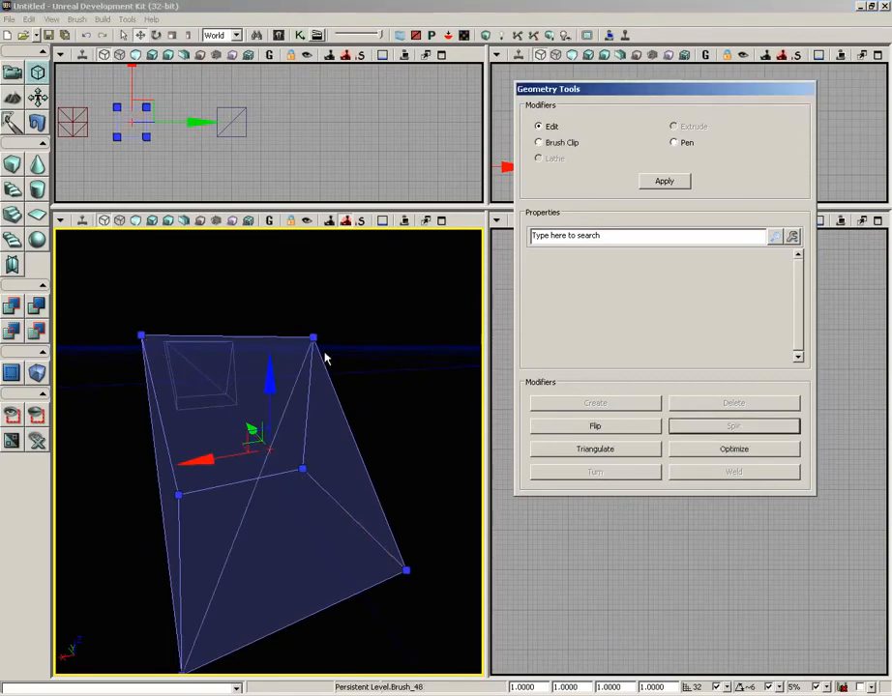
# Rebuild the red builder brush as a plain cube.
pyautogui.moveTo(400, 338)
pyautogui.mouseDown()
pyautogui.moveTo(416, 342)
pyautogui.moveTo(379, 250)
pyautogui.moveTo(317, 229)
pyautogui.moveTo(54, 291)
pyautogui.moveTo(56, 481)
pyautogui.mouseUp()
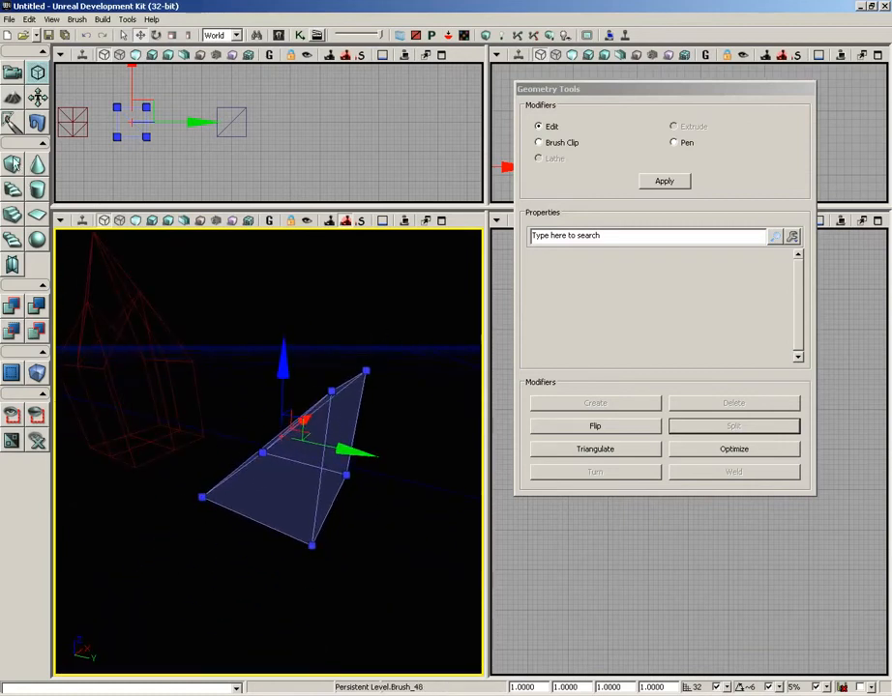
pyautogui.click(13, 166)
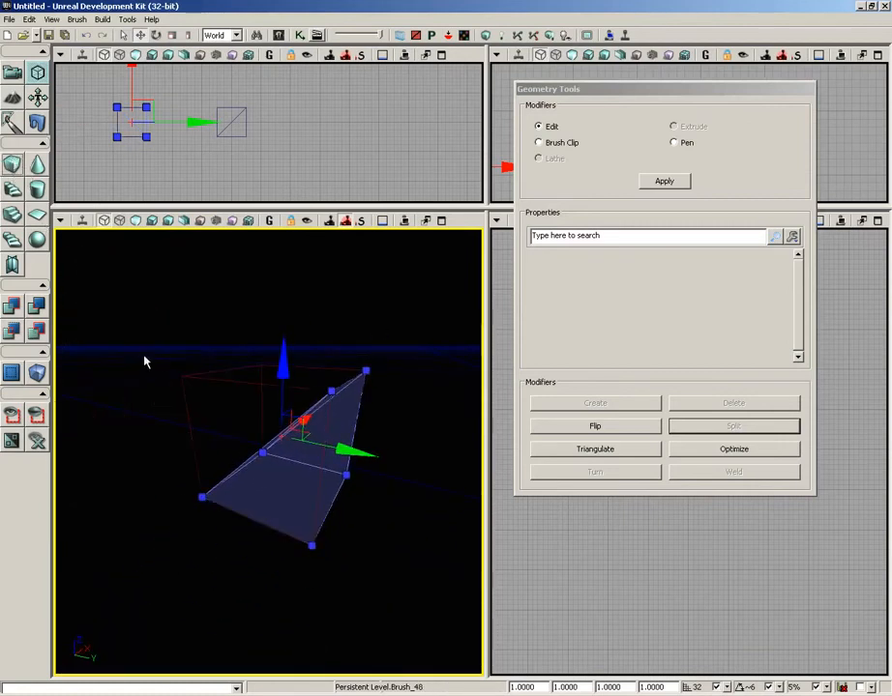
# Select the red builder brush and move it along Y, clear of the blue brushes.
pyautogui.moveTo(146, 463)
pyautogui.mouseDown()
pyautogui.moveTo(221, 553)
pyautogui.moveTo(225, 404)
pyautogui.mouseUp()
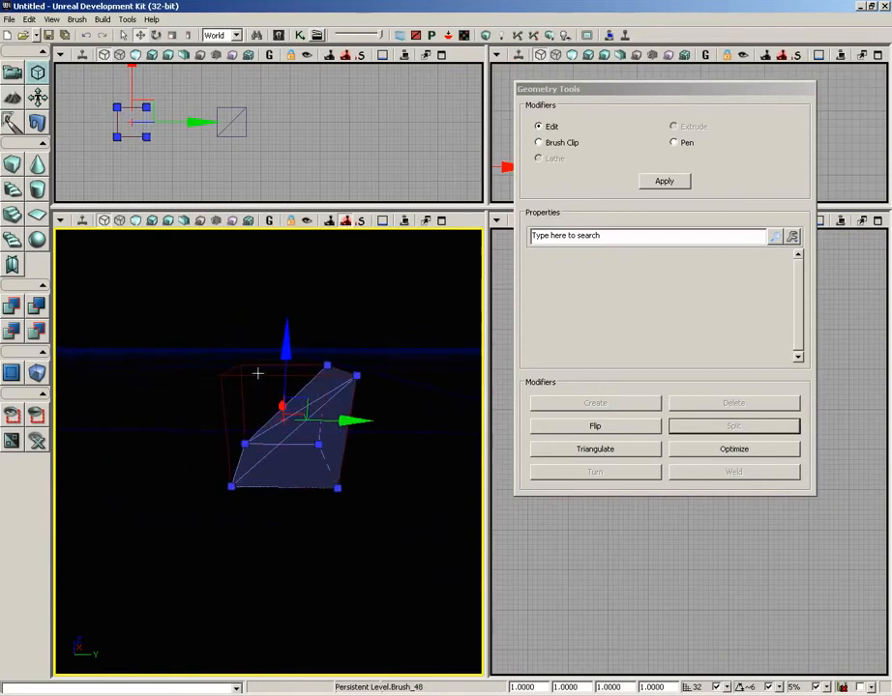
pyautogui.click(257, 374)
pyautogui.moveTo(351, 416); pyautogui.dragTo(56, 398)
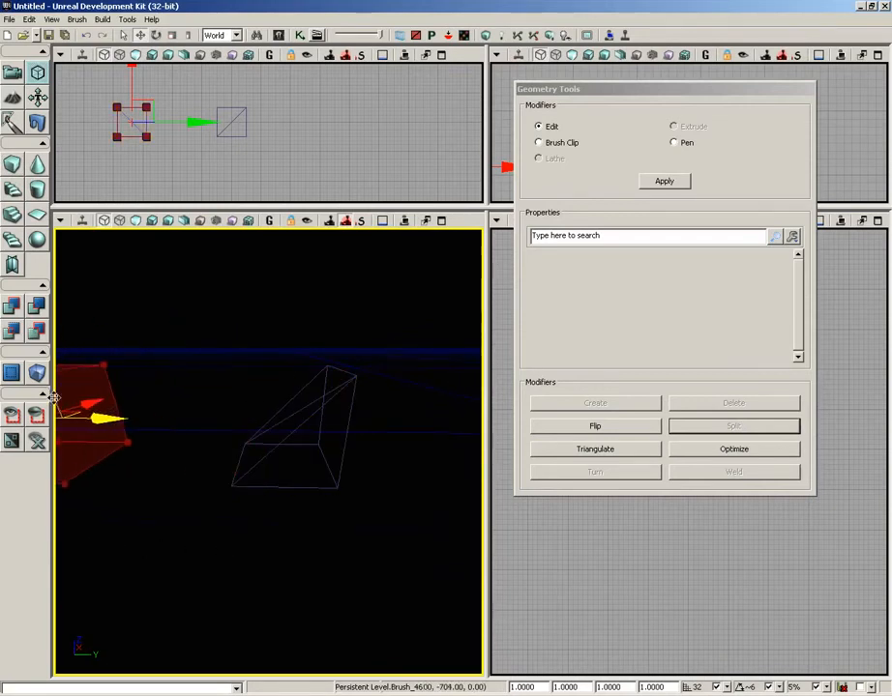
# Select one top corner vertex of the red builder cube and raise it along Z above the other corners.
pyautogui.moveTo(305, 509)
pyautogui.mouseDown()
pyautogui.moveTo(86, 271)
pyautogui.moveTo(9, 241)
pyautogui.moveTo(72, 366)
pyautogui.mouseUp()
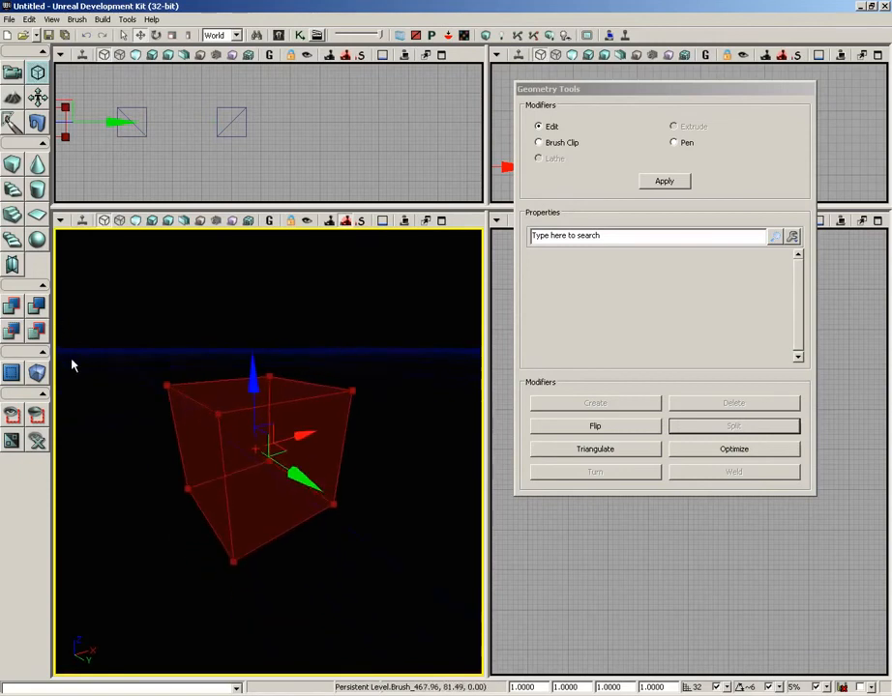
pyautogui.click(166, 385)
pyautogui.moveTo(384, 497); pyautogui.dragTo(402, 423, button='right')
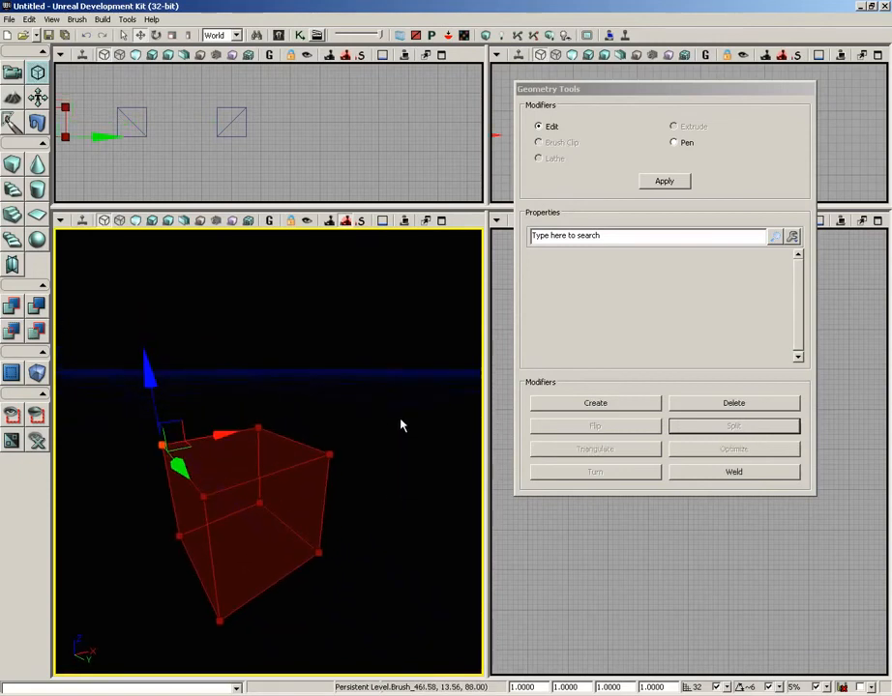
pyautogui.moveTo(149, 378); pyautogui.dragTo(149, 307)
pyautogui.moveTo(243, 437)
pyautogui.mouseDown()
pyautogui.moveTo(297, 379)
pyautogui.moveTo(404, 373)
pyautogui.moveTo(401, 331)
pyautogui.moveTo(374, 276)
pyautogui.mouseUp()
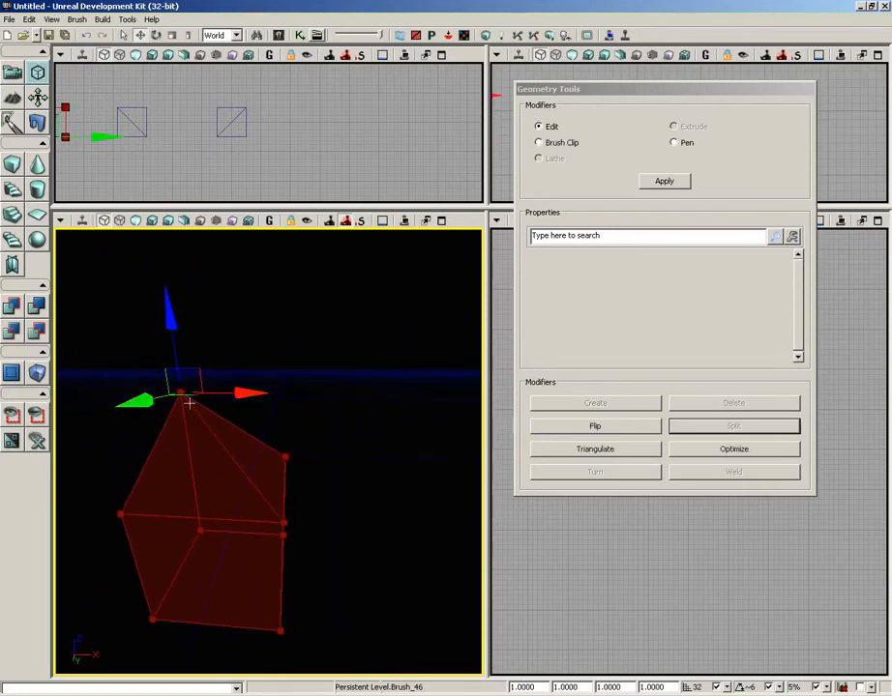
# Select the diagonal edge across the builder brush's top face and turn it to connect the other two corners.
pyautogui.moveTo(357, 461)
pyautogui.mouseDown()
pyautogui.moveTo(366, 420)
pyautogui.moveTo(338, 405)
pyautogui.moveTo(290, 409)
pyautogui.moveTo(340, 398)
pyautogui.moveTo(202, 411)
pyautogui.mouseUp()
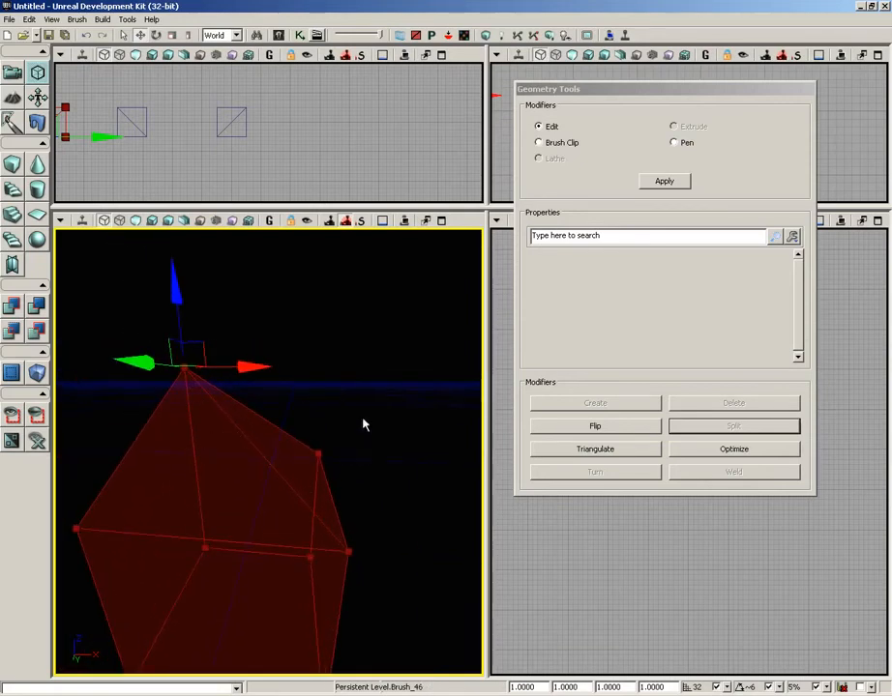
pyautogui.moveTo(364, 425)
pyautogui.mouseDown(button='right')
pyautogui.moveTo(410, 385)
pyautogui.moveTo(321, 423)
pyautogui.mouseUp(button='right')
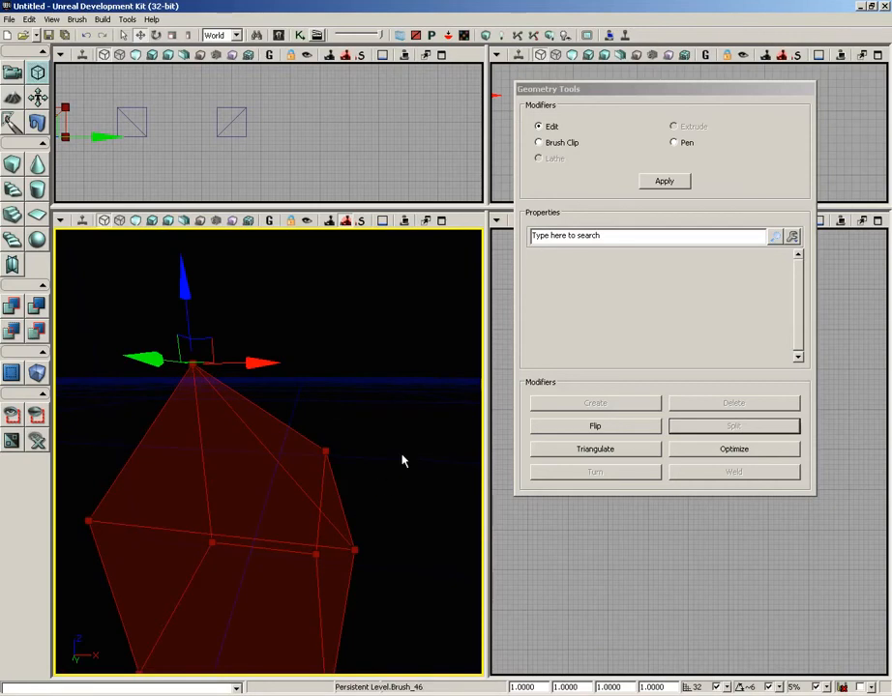
pyautogui.click(275, 459)
pyautogui.click(277, 460)
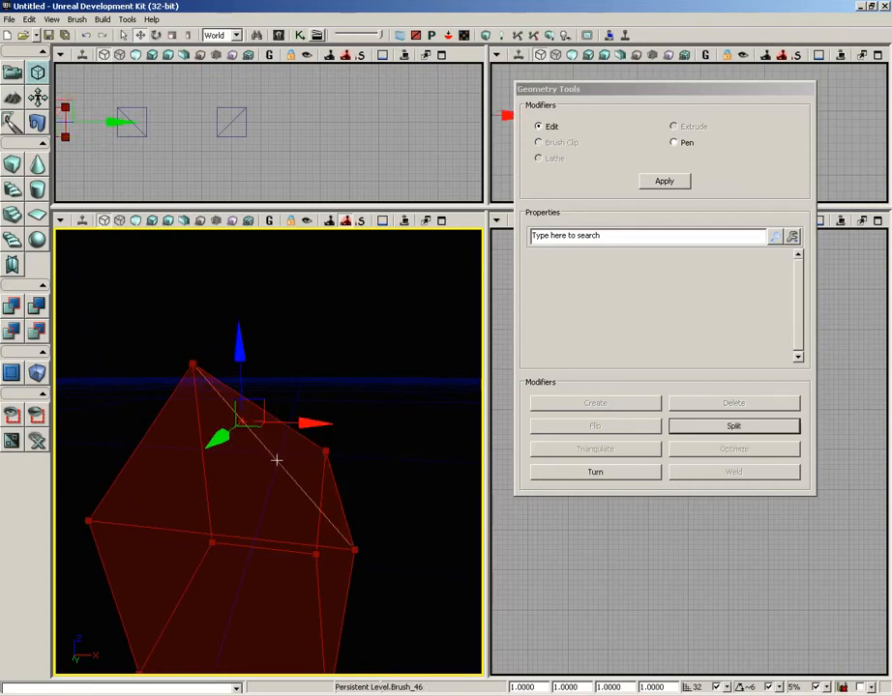
pyautogui.click(593, 471)
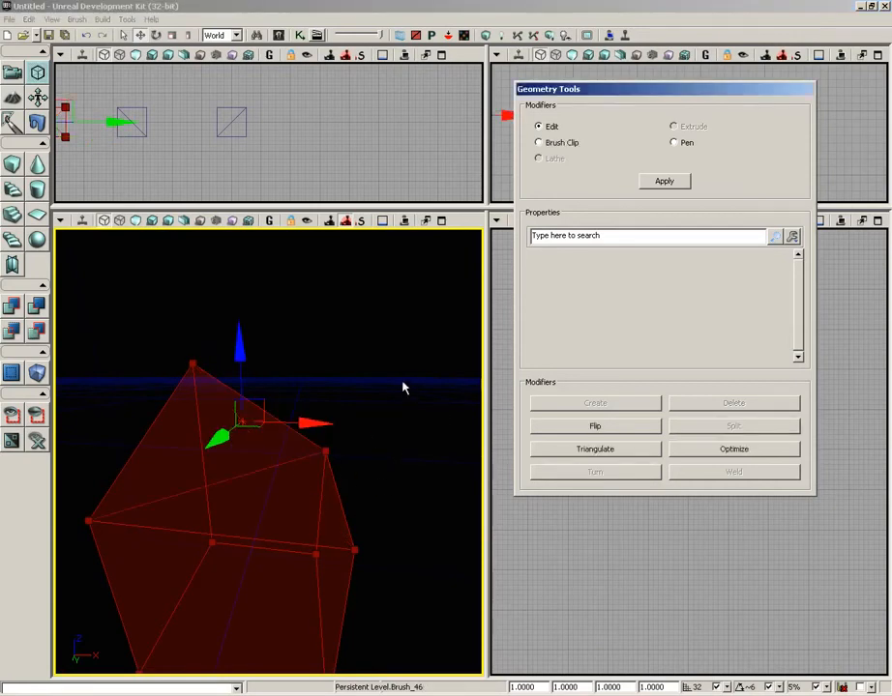
pyautogui.moveTo(404, 386)
pyautogui.mouseDown(button='right')
pyautogui.moveTo(436, 383)
pyautogui.moveTo(298, 380)
pyautogui.moveTo(422, 342)
pyautogui.moveTo(394, 354)
pyautogui.moveTo(408, 336)
pyautogui.moveTo(378, 311)
pyautogui.moveTo(388, 245)
pyautogui.moveTo(427, 344)
pyautogui.mouseUp(button='right')
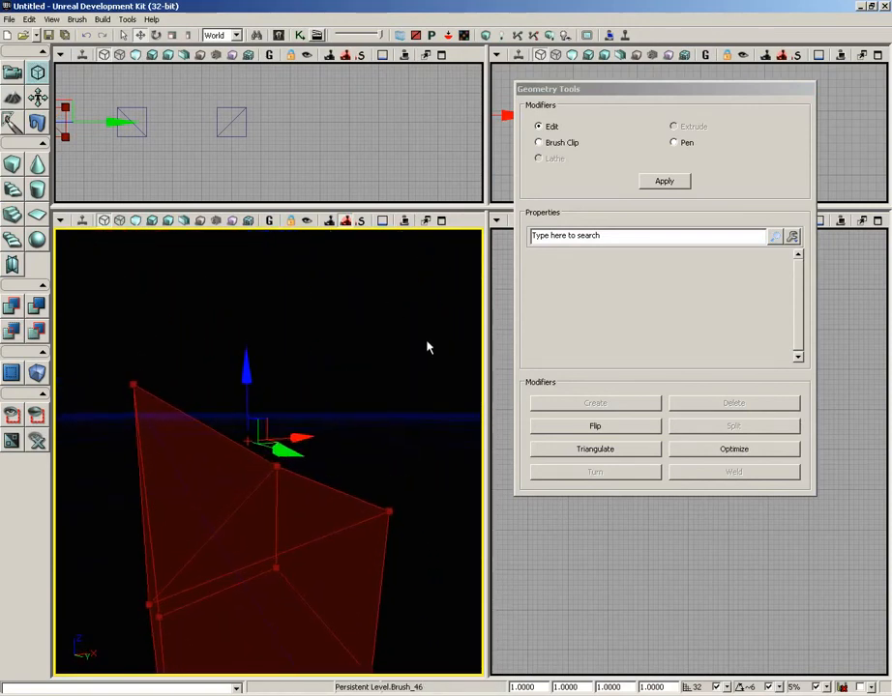